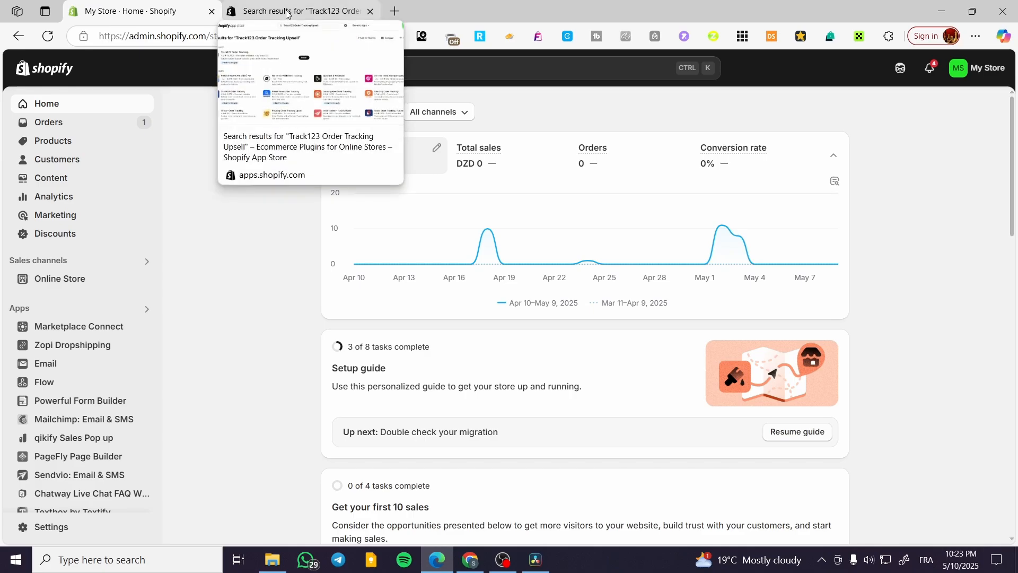
Copy the app name "Track123 Order Tracking" from the heading of the Shopify App Store search results
mouse_move(724, 205)
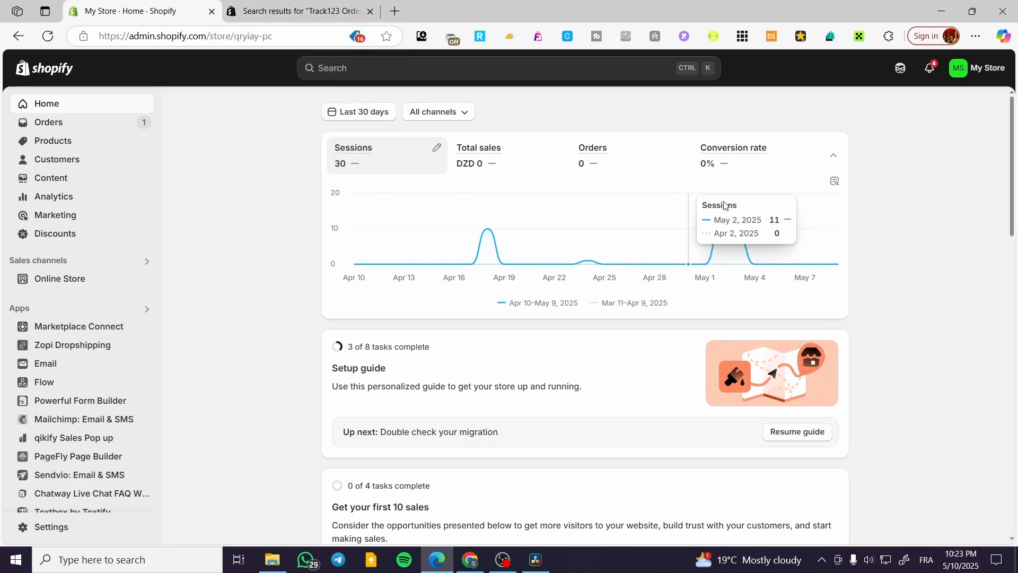
click(281, 4)
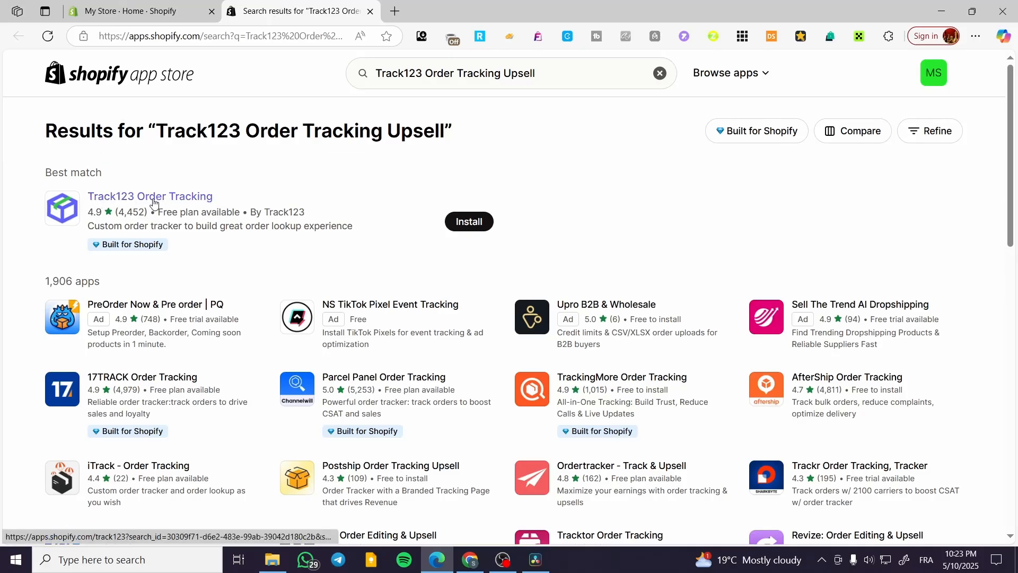
drag(156, 132, 381, 131)
key(ctrl+c)
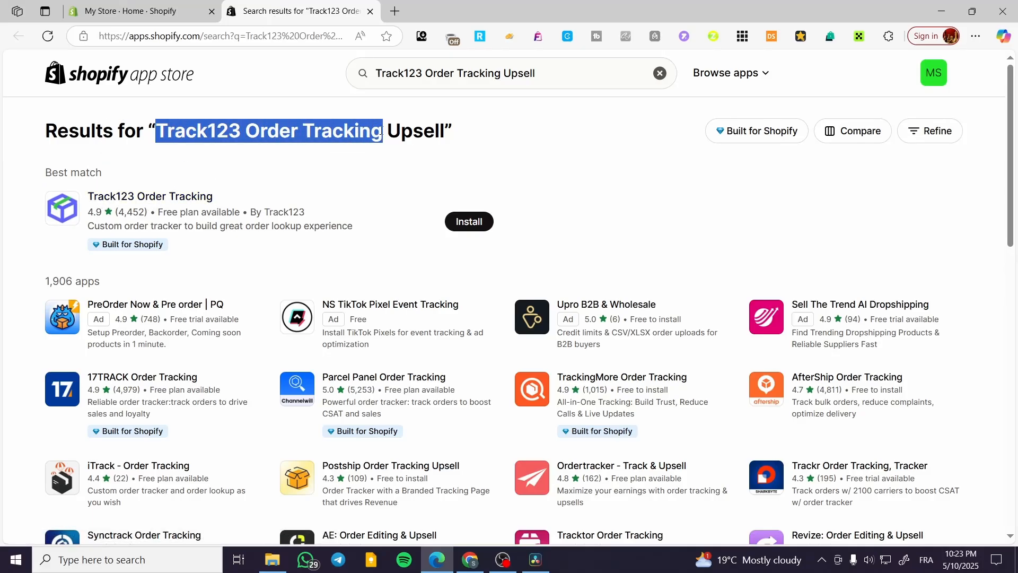
click(597, 166)
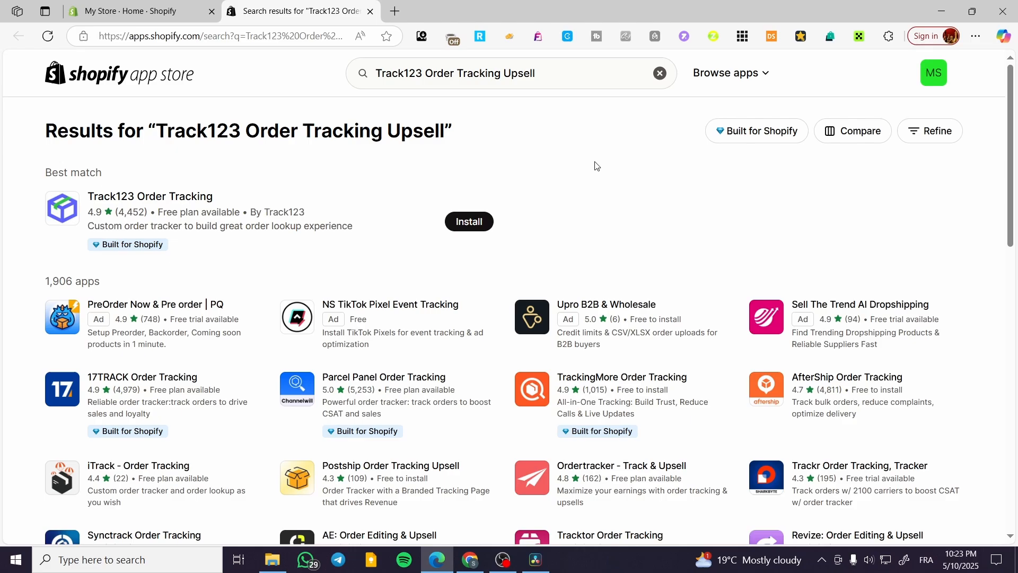
Search the store admin for "Track123 Order Tracking" and continue the search in the Shopify App Store
click(153, 7)
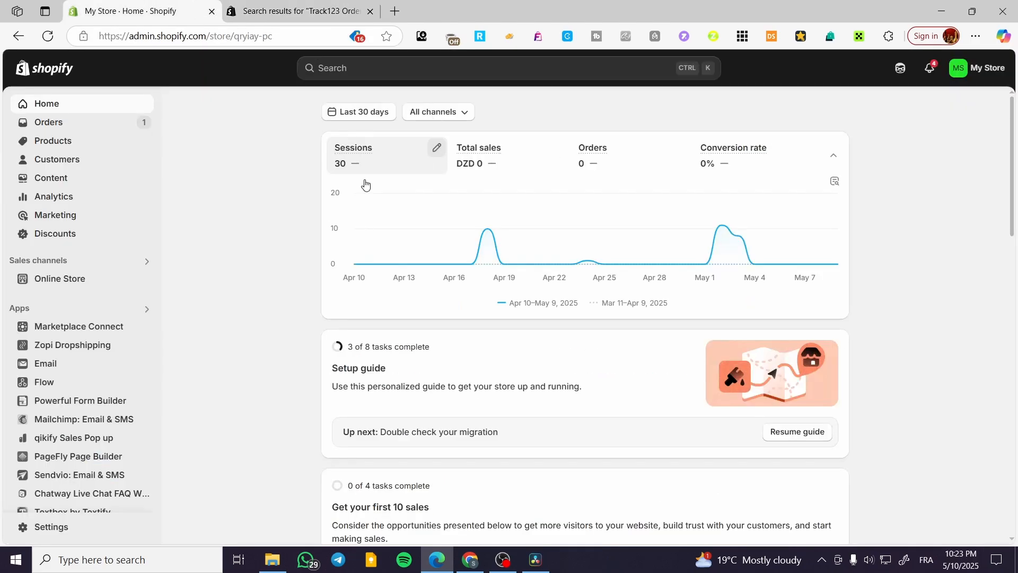
click(411, 69)
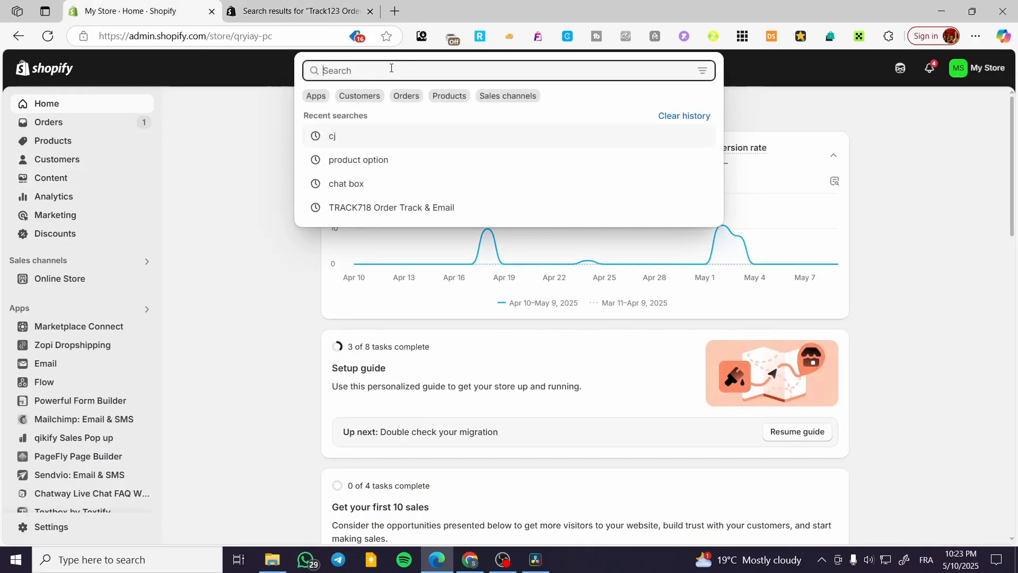
key(ctrl+v)
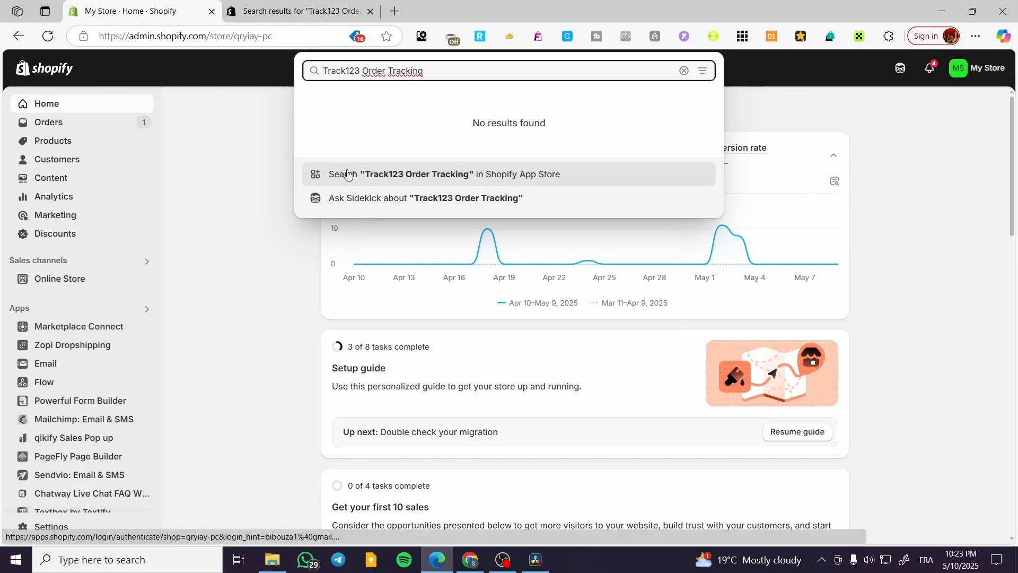
click(556, 176)
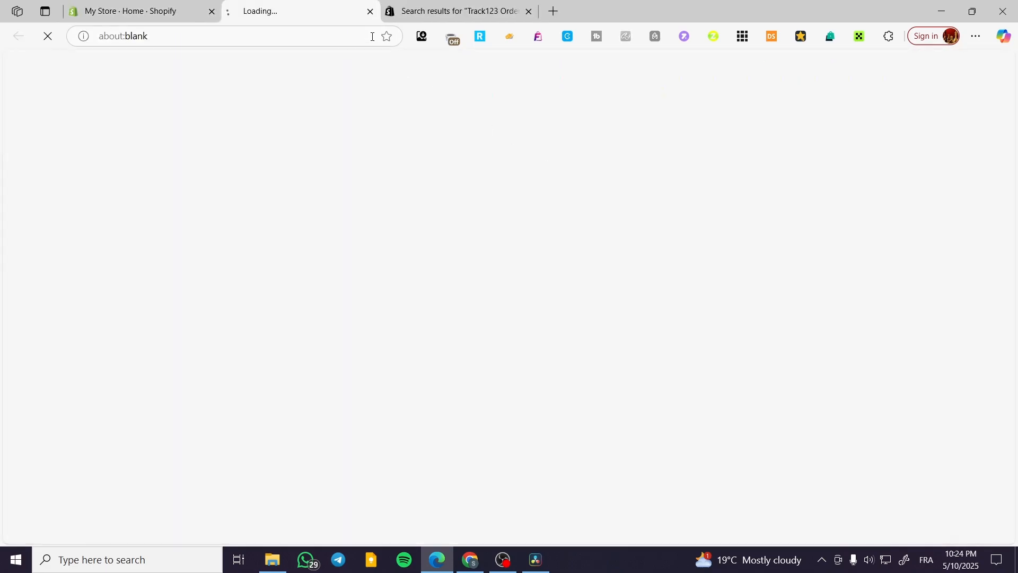
Open the Track123 Order Tracking listing from the search results and view its first two preview images enlarged
click(299, 3)
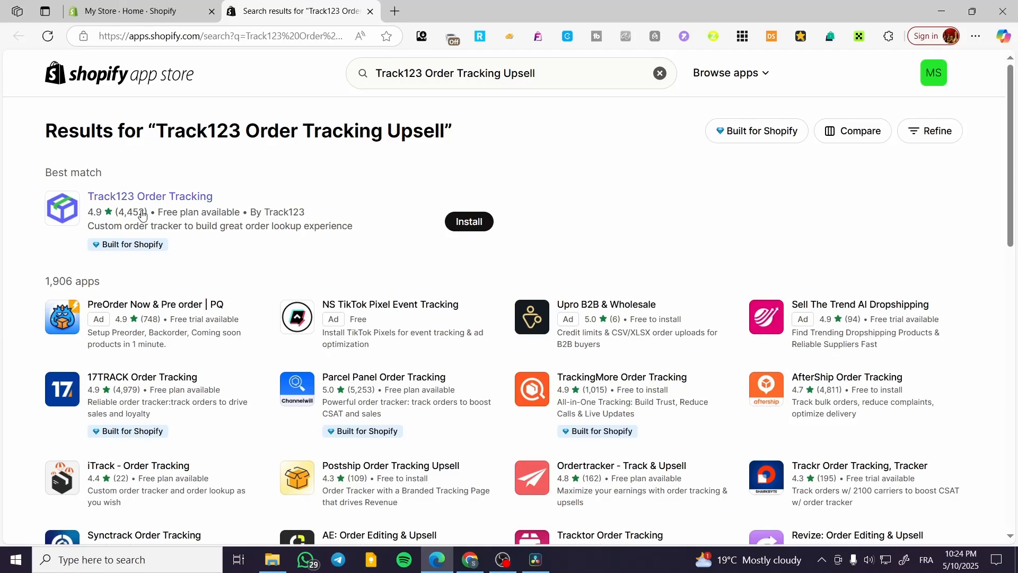
click(117, 200)
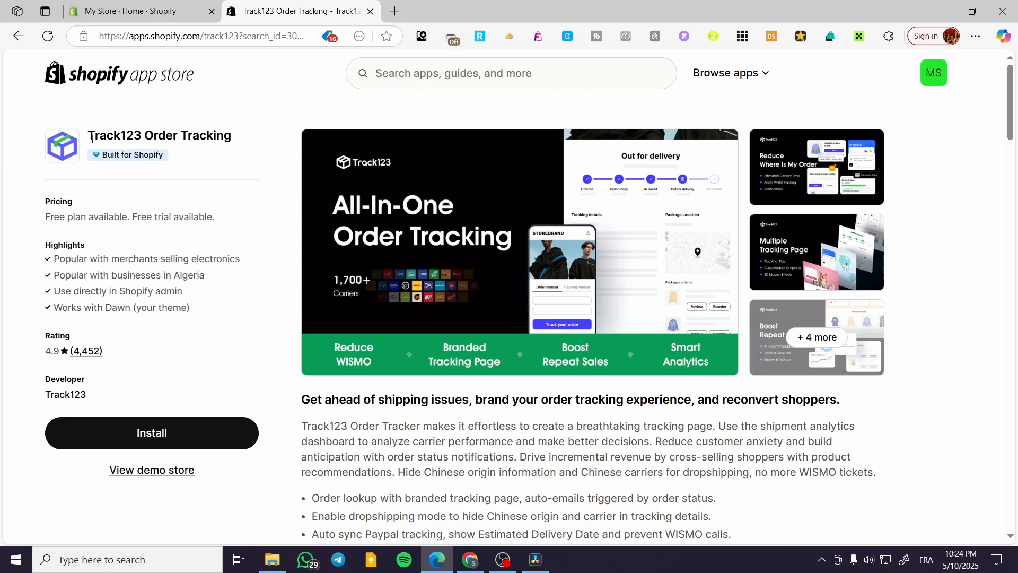
click(689, 242)
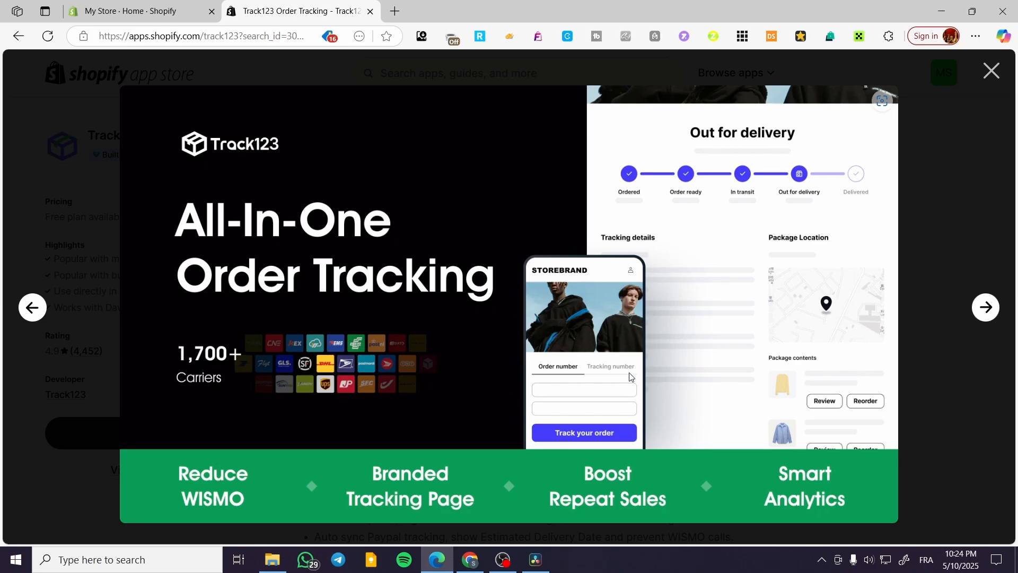
click(1002, 75)
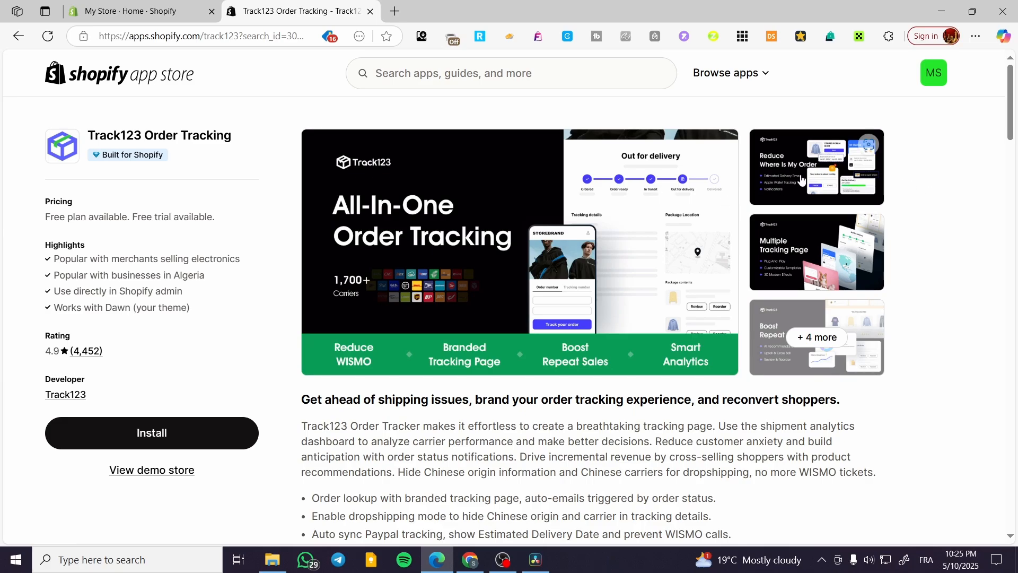
click(804, 196)
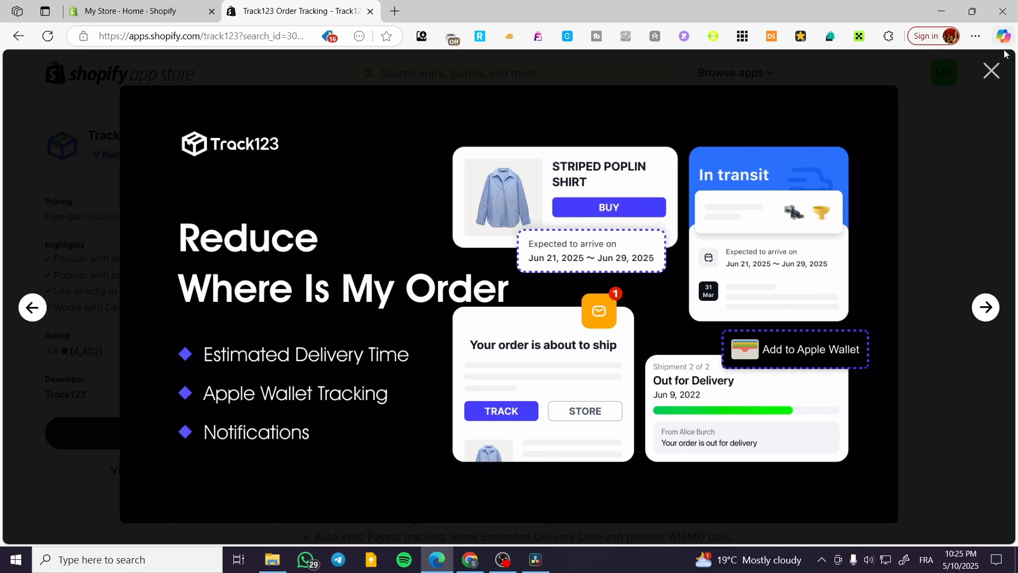
click(991, 70)
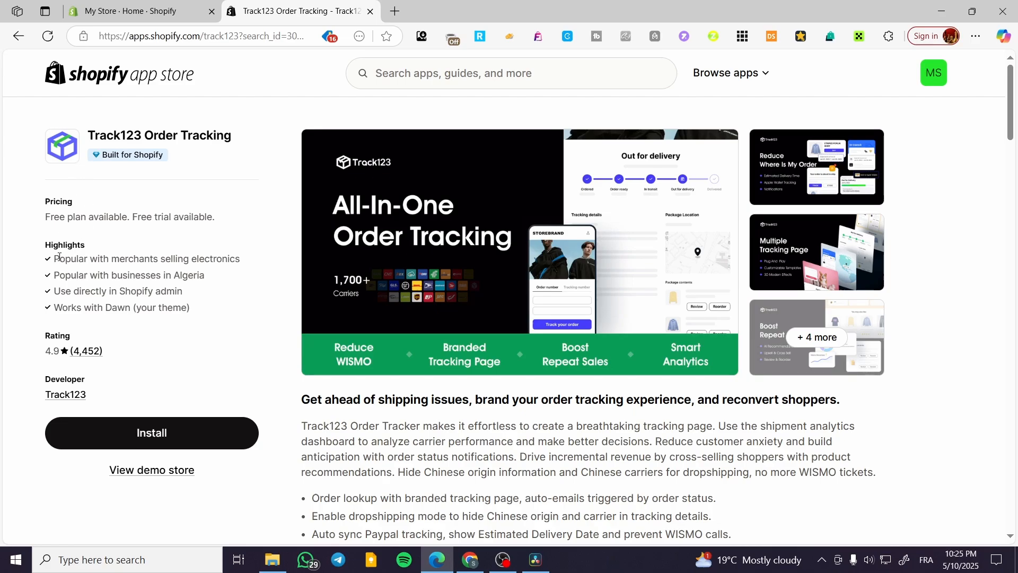
Install the Track123 app in the store, viewing the listing's Boost Repeat Sales image before approving the requested access
click(165, 427)
click(350, 5)
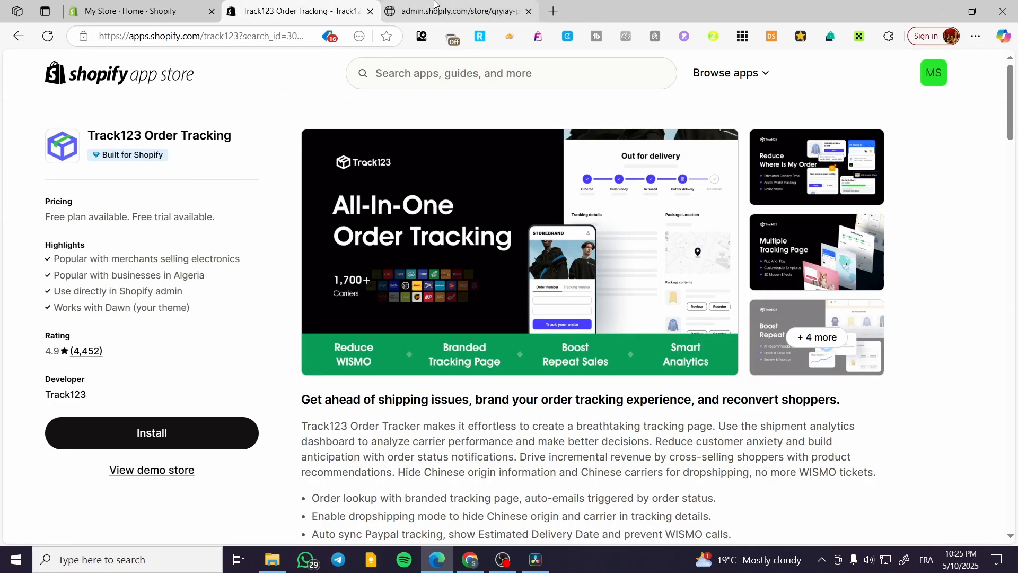
mouse_move(433, 3)
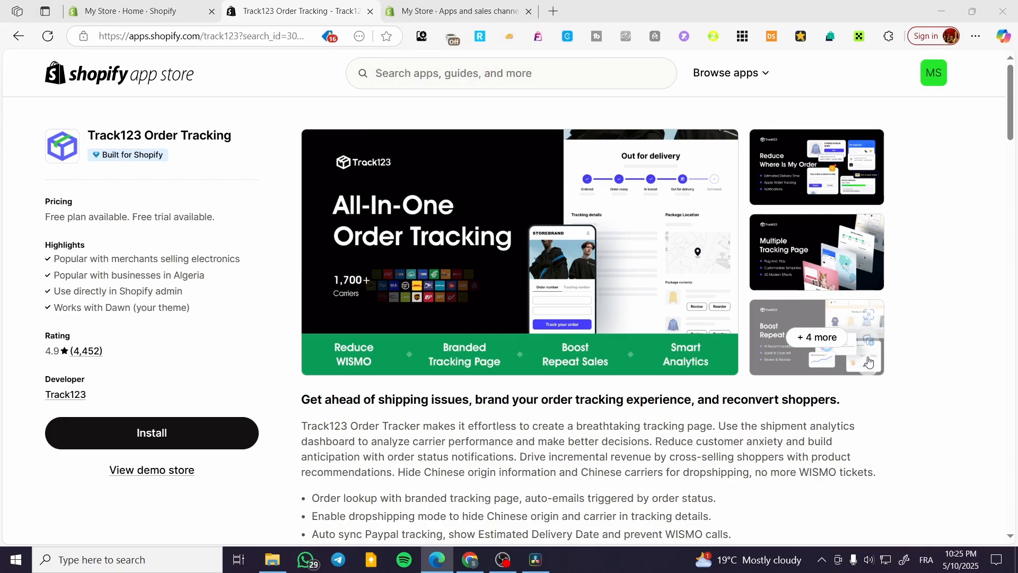
click(756, 318)
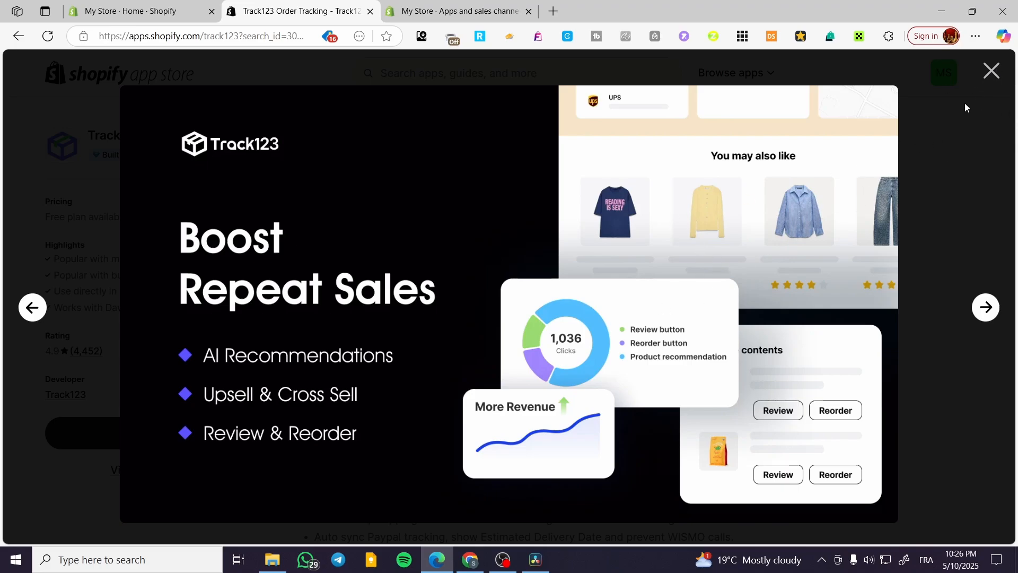
click(991, 70)
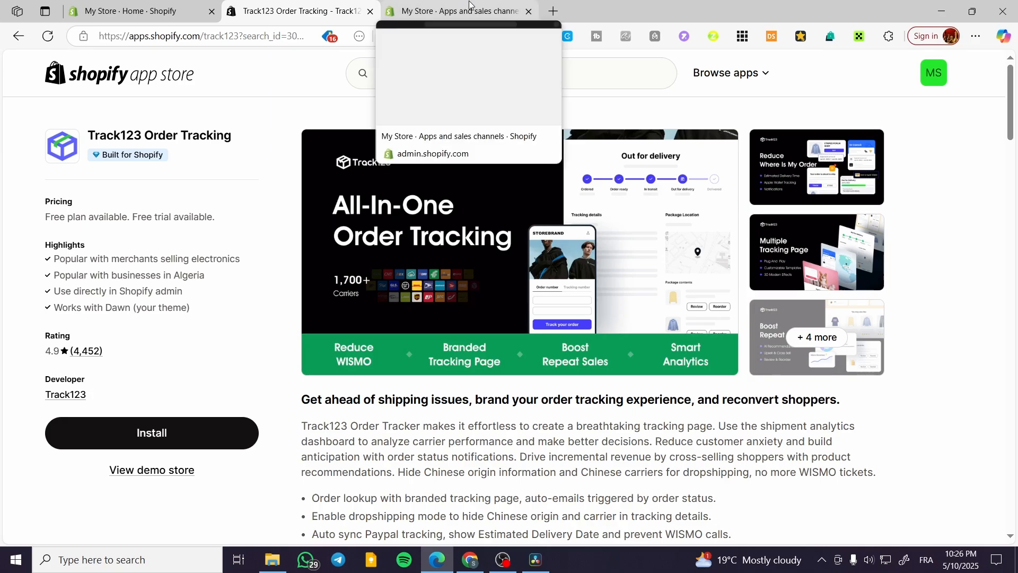
click(395, 9)
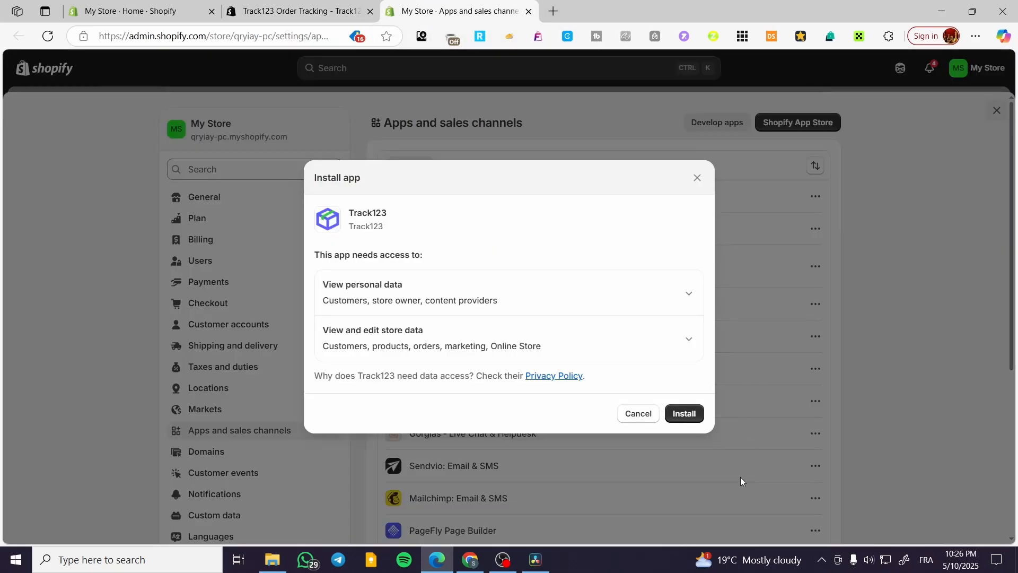
click(683, 412)
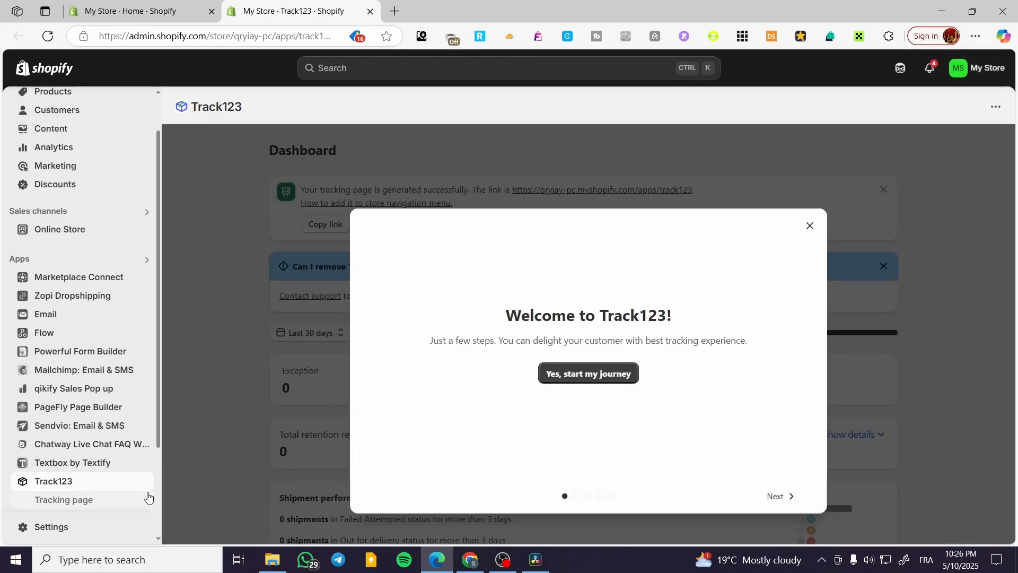
Pin Track123 to the store admin's app navigation and dismiss the notification
click(144, 493)
scroll(104, 477, down, 3)
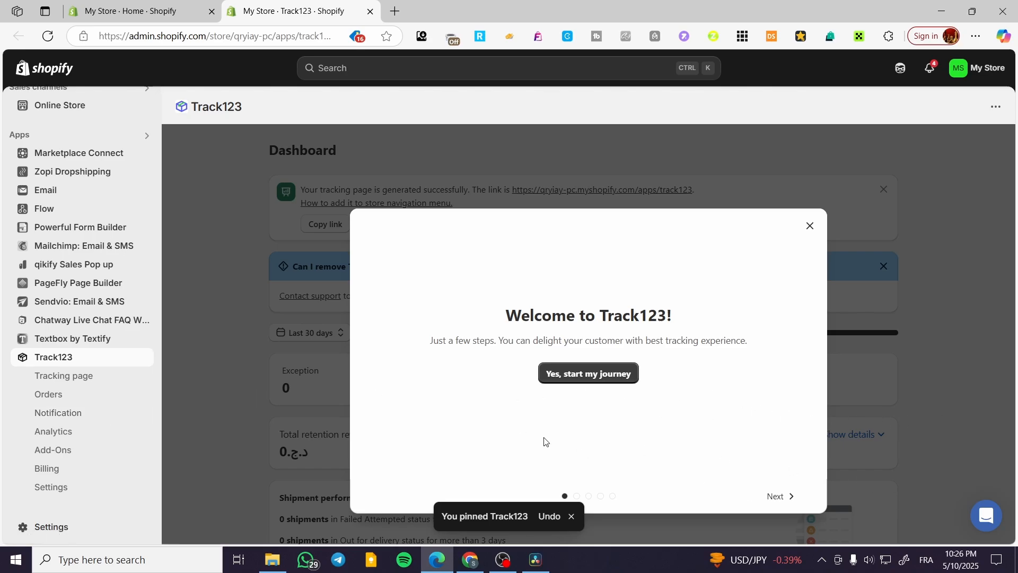
click(576, 517)
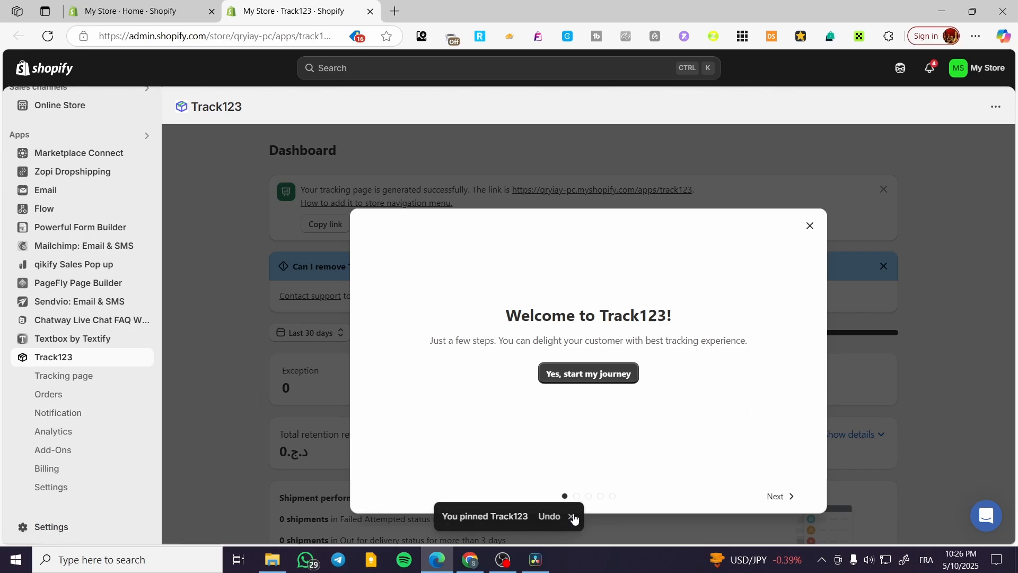
Go through the Track123 welcome setup, leaving dropshipping mode off and keeping the Slightly rounded tracking page style
click(581, 373)
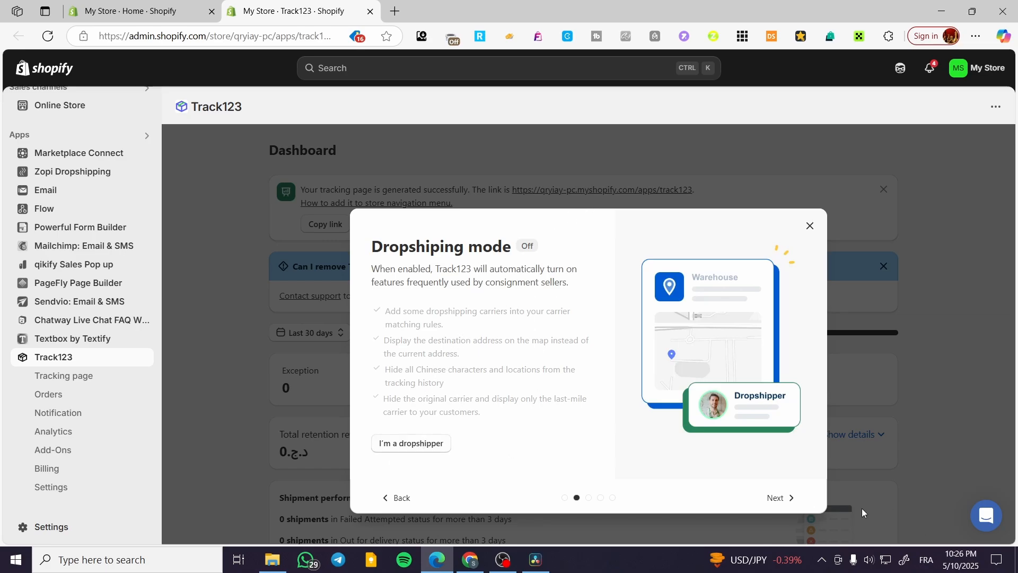
click(789, 497)
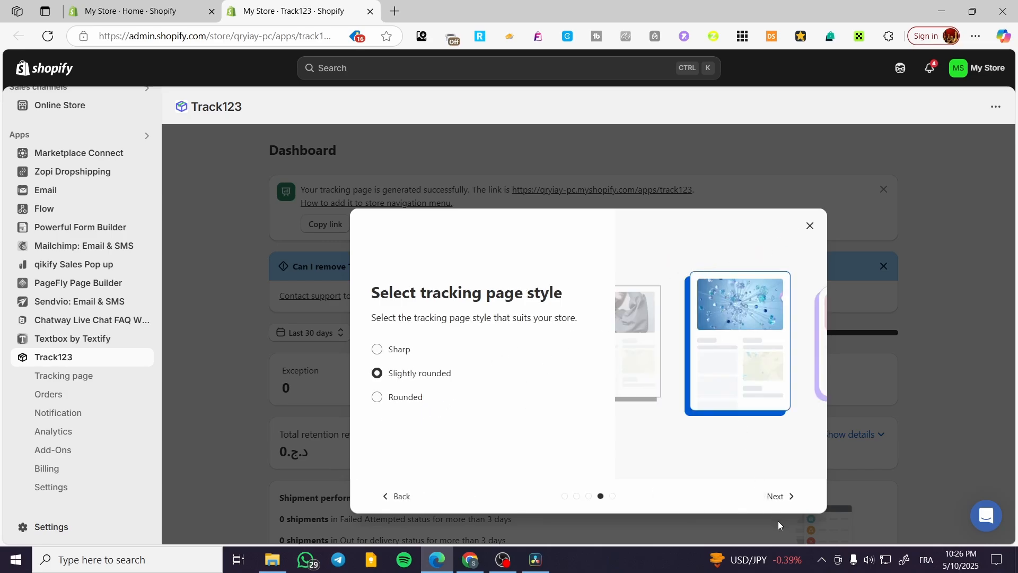
click(780, 497)
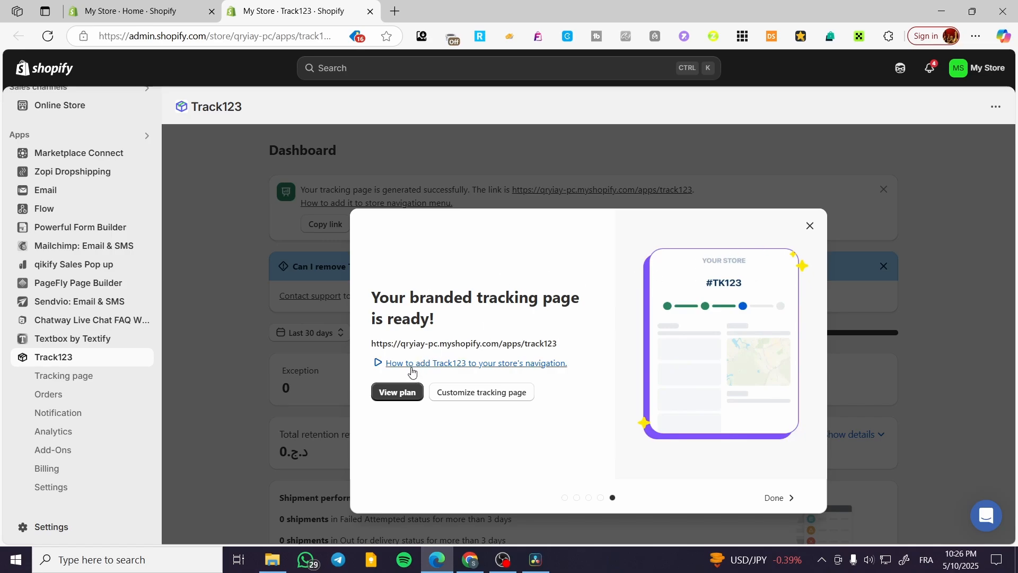
Open the store's branded tracking page from the link in the final setup screen to view it
drag(557, 344, 374, 351)
right_click(382, 347)
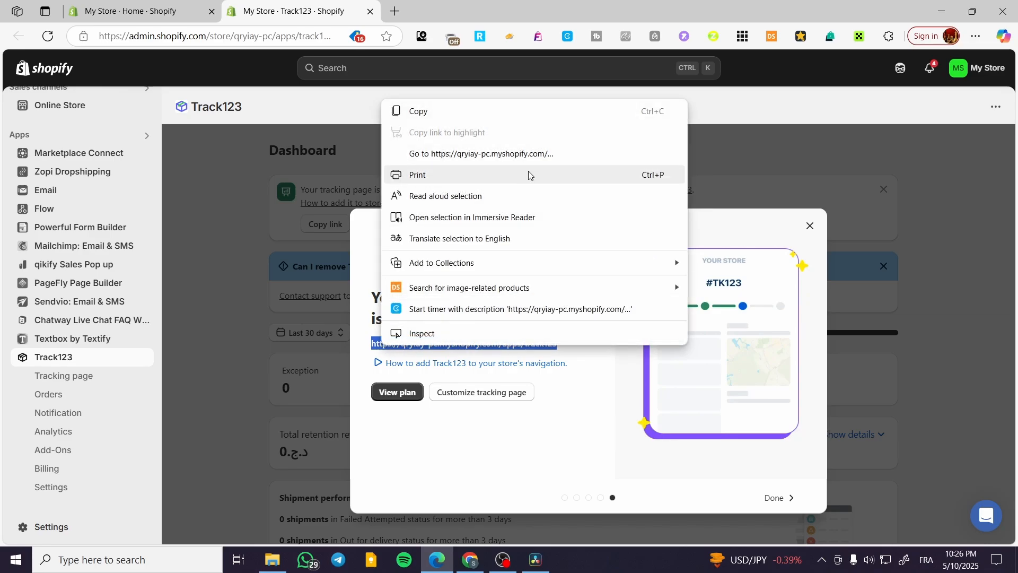
click(533, 154)
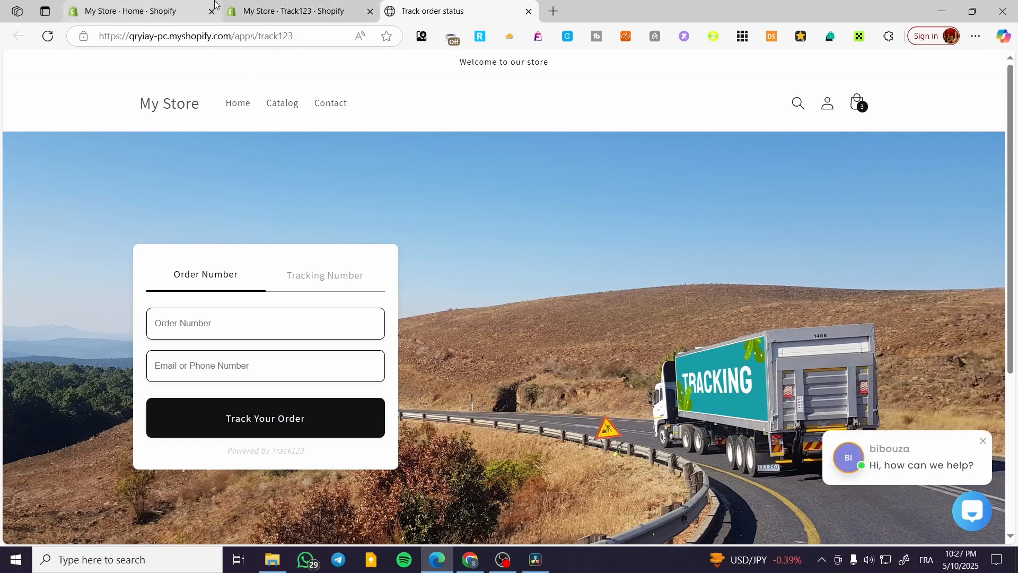
Return to Track123, leave the welcome setup and open the default Track order status page for customization
click(175, 5)
click(291, 10)
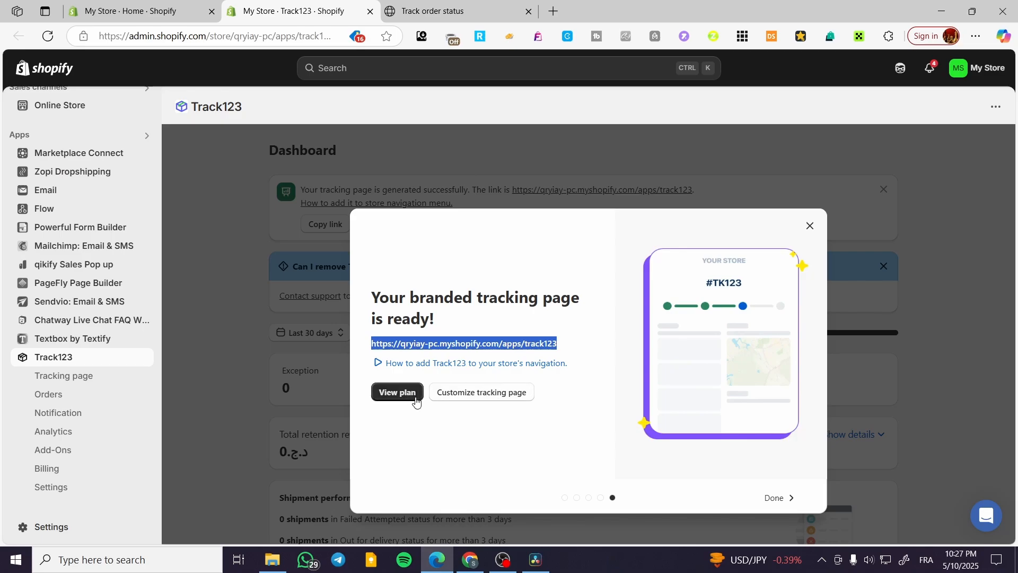
click(393, 392)
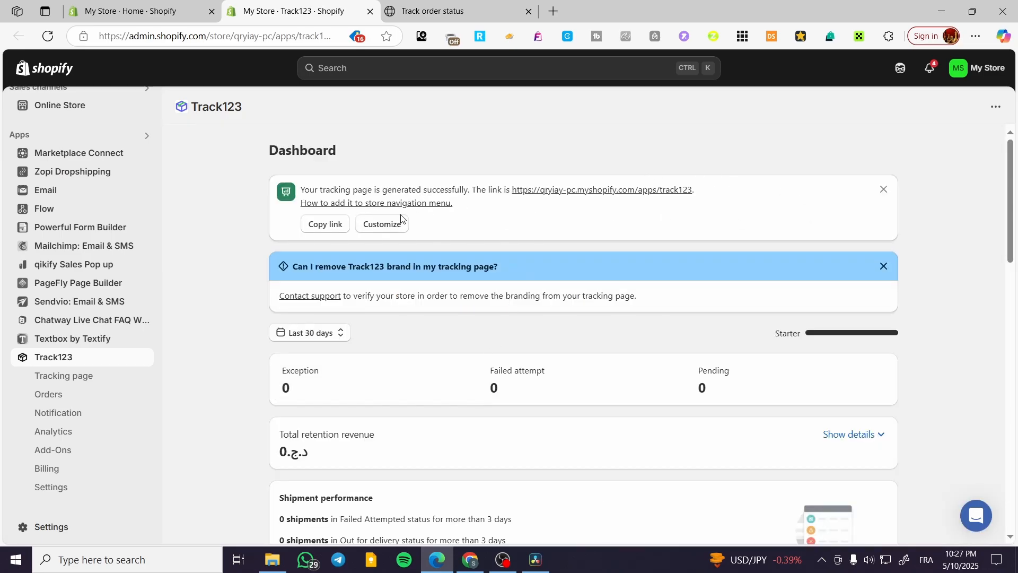
click(379, 224)
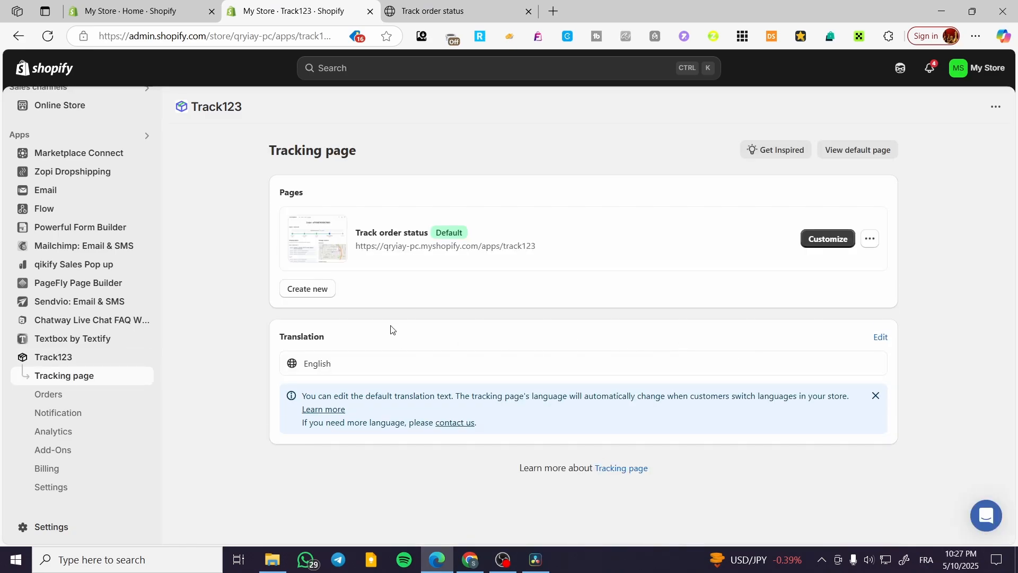
click(832, 238)
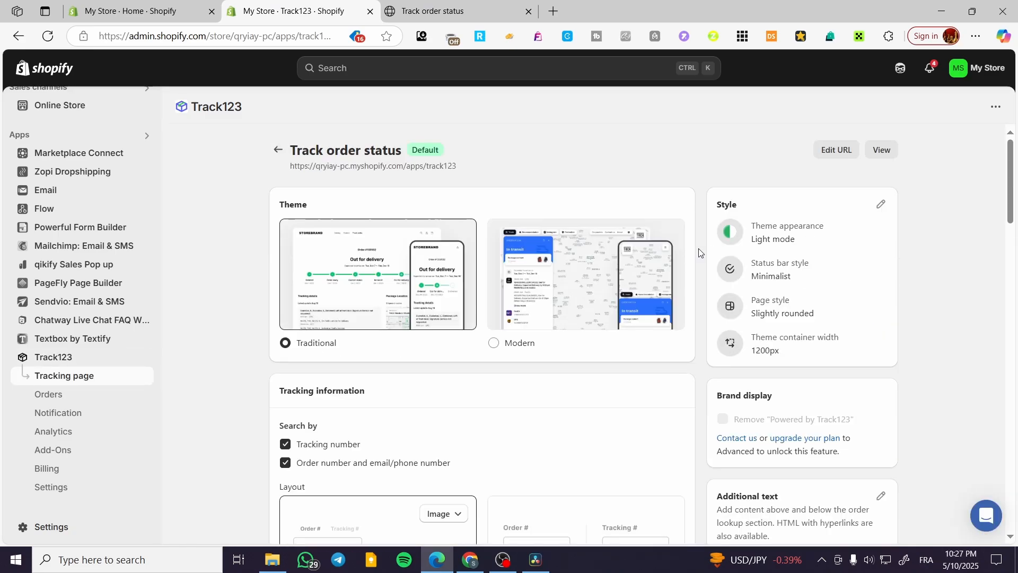
Set the tracking page theme to Modern and enable the Google translate widget in the tracking information
click(532, 348)
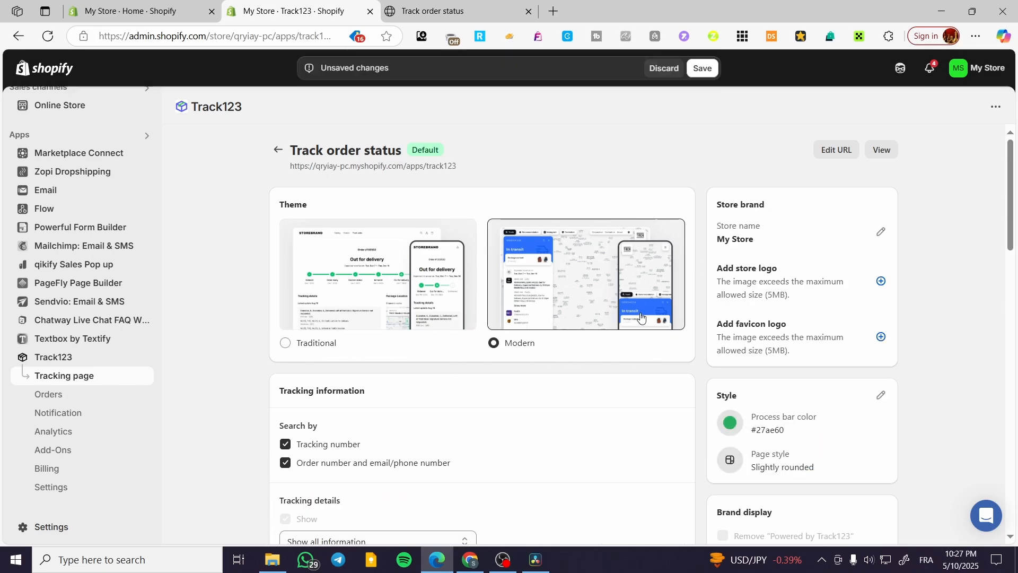
scroll(583, 348, down, 2)
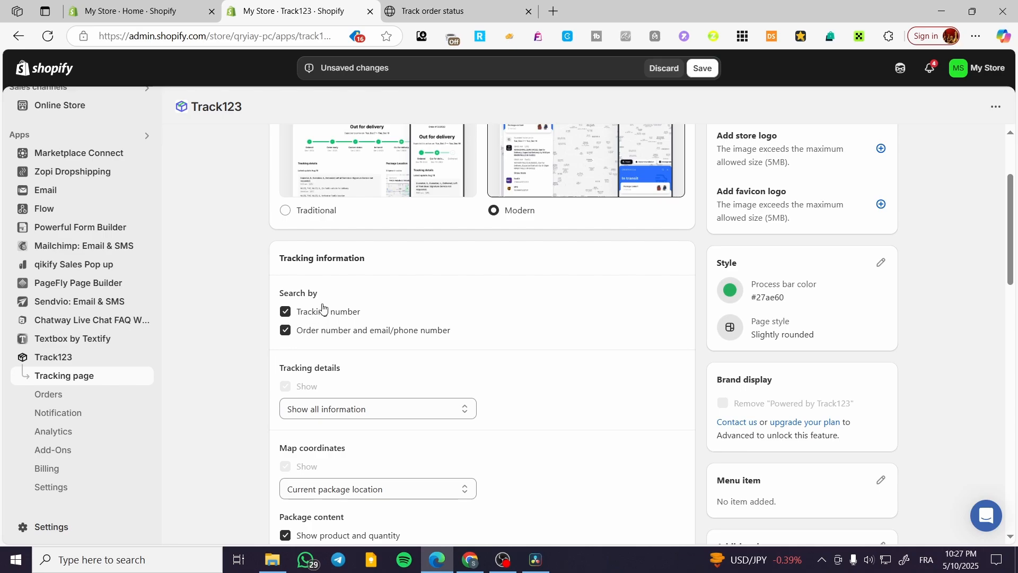
scroll(392, 265, down, 3)
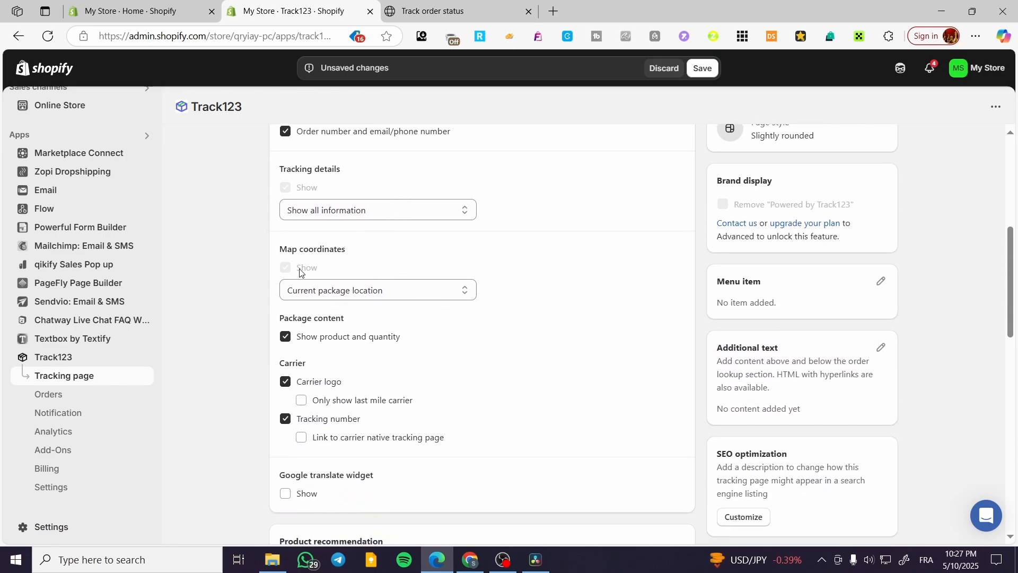
scroll(485, 264, down, 3)
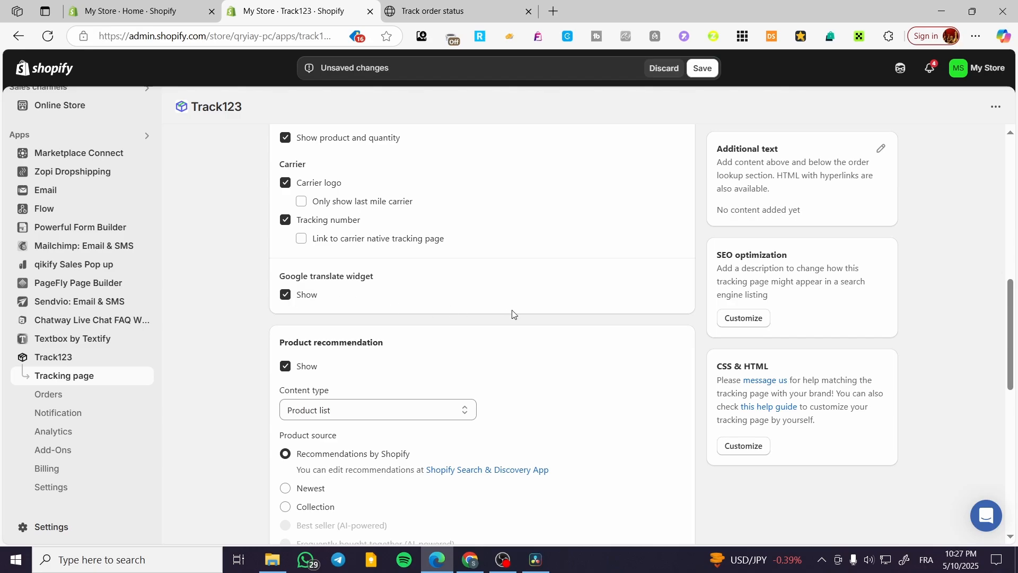
Review the product recommendation and shipment review widget settings of the Track order status page, then save the page's changes
scroll(383, 304, down, 1)
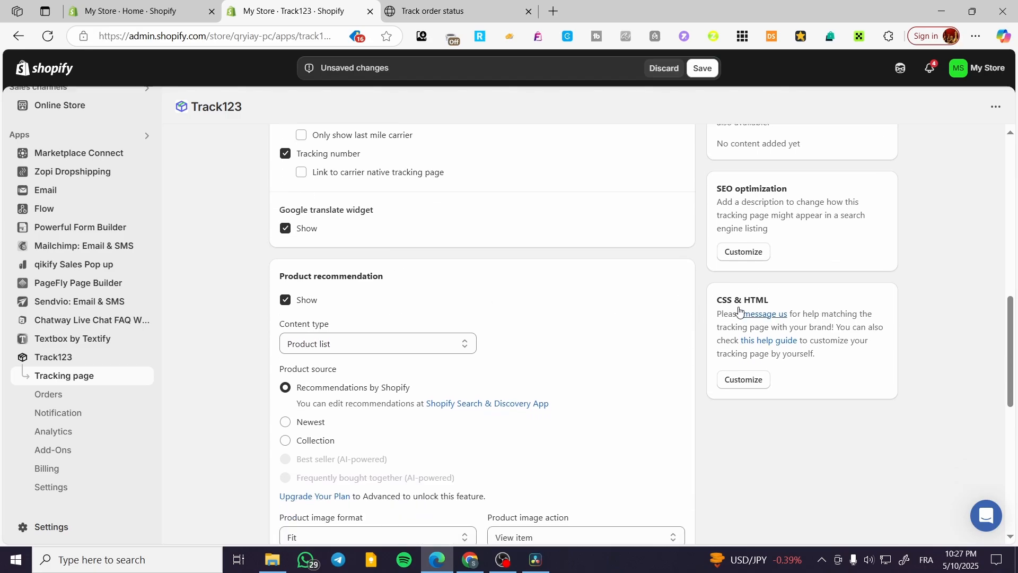
scroll(779, 376, down, 1)
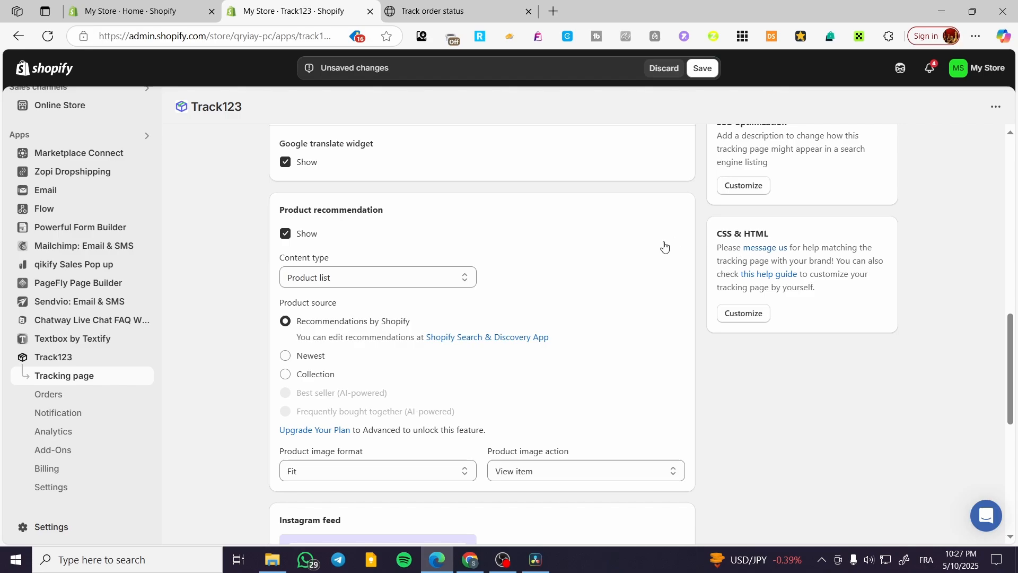
scroll(735, 400, up, 3)
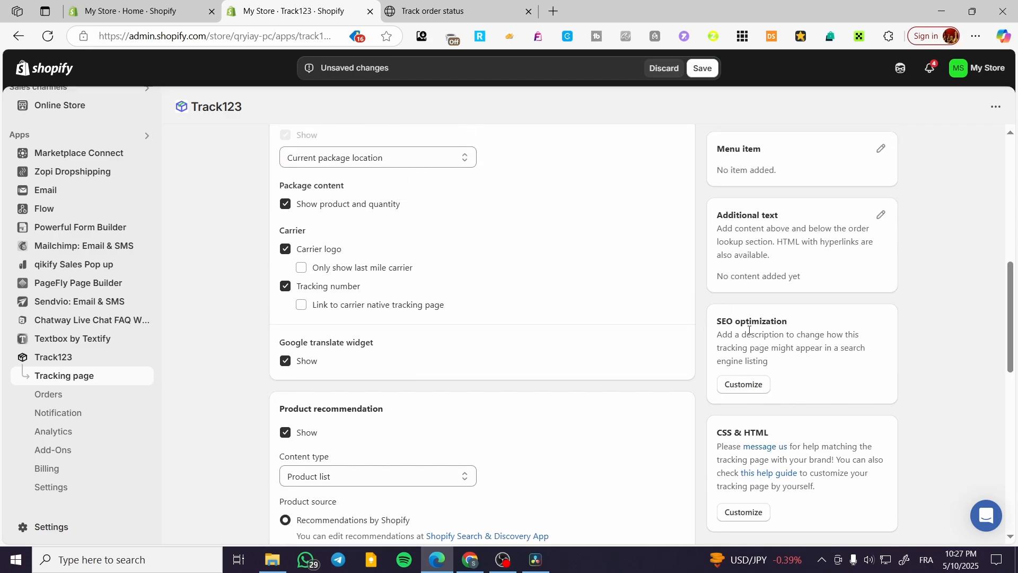
scroll(593, 214, down, 9)
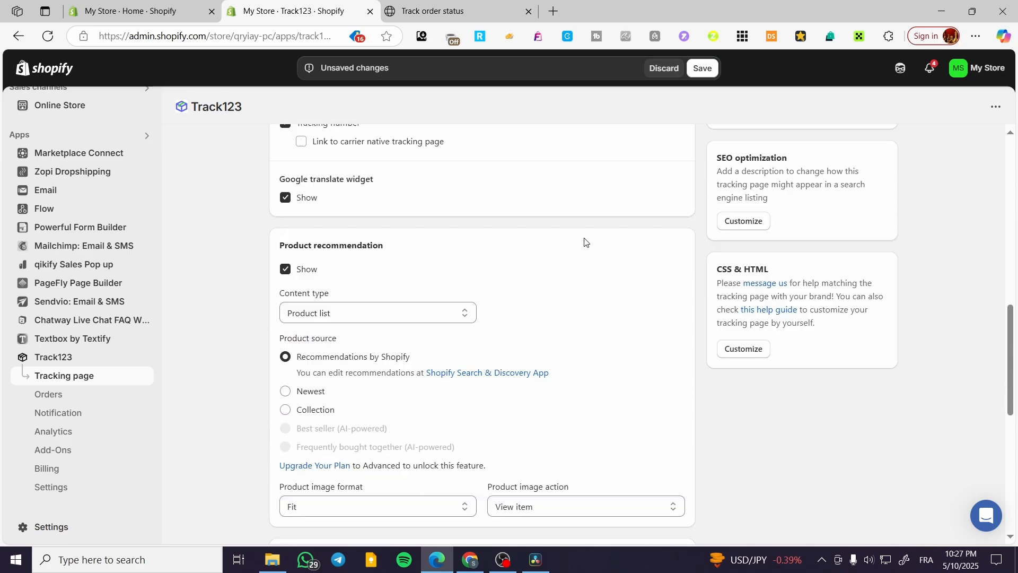
scroll(379, 277, down, 3)
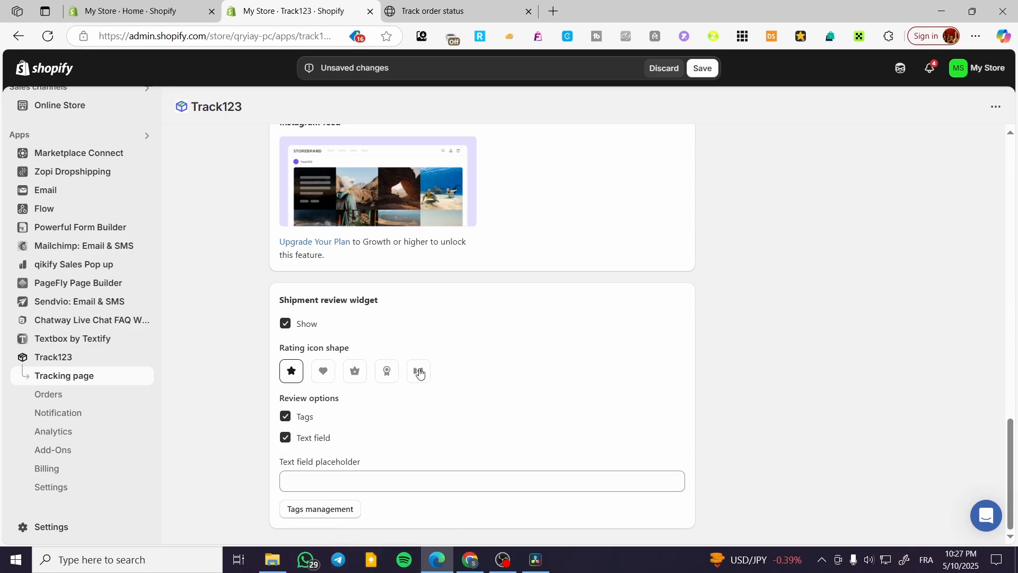
scroll(534, 459, up, 20)
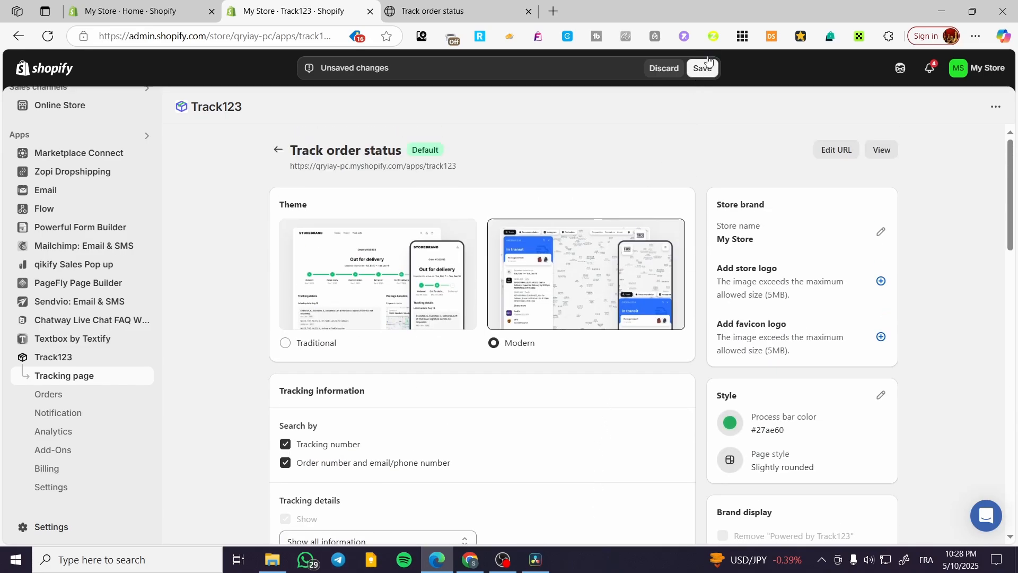
click(703, 68)
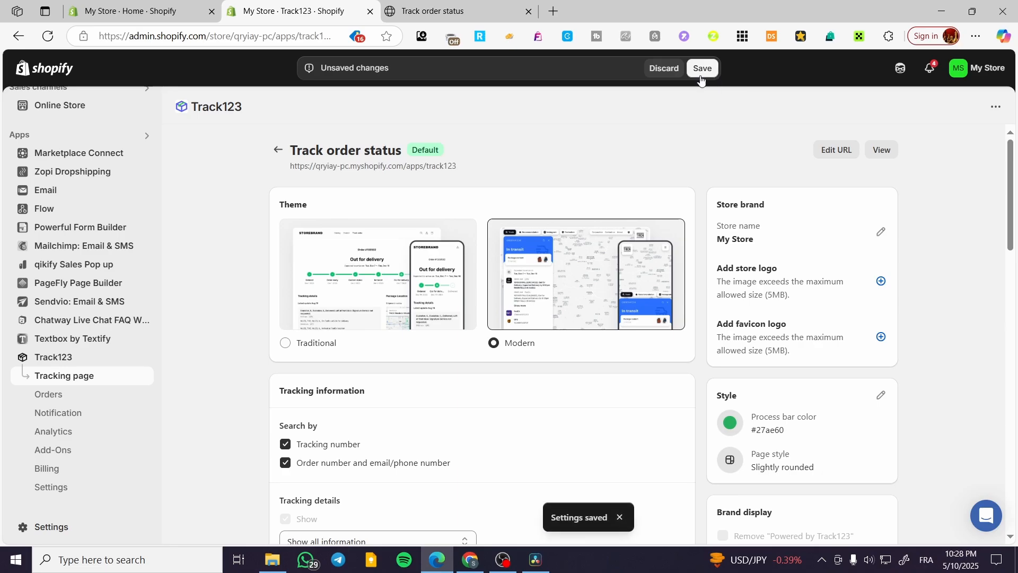
Reload the live Track order status page to view the saved design and copy its web address
click(456, 11)
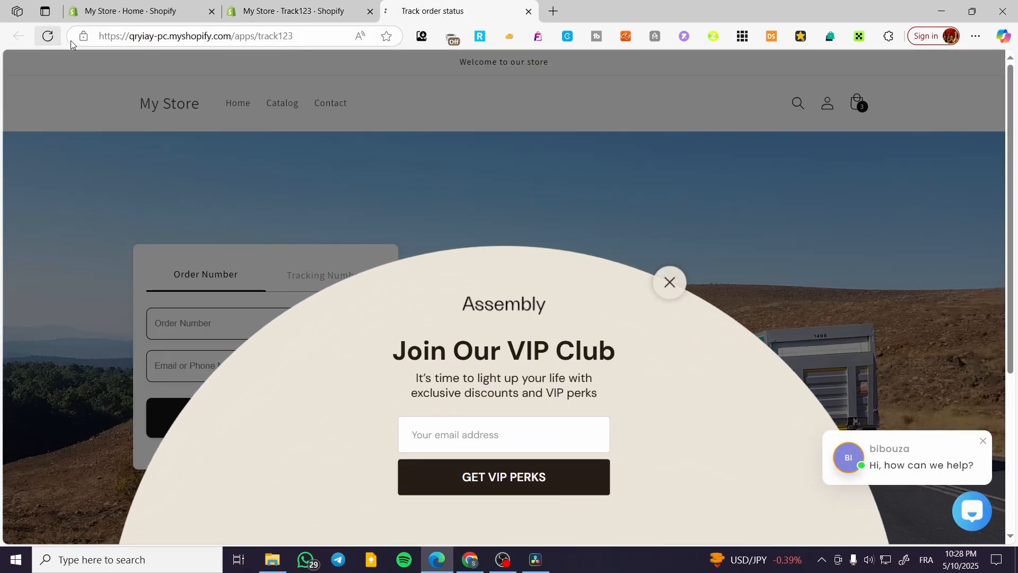
click(48, 37)
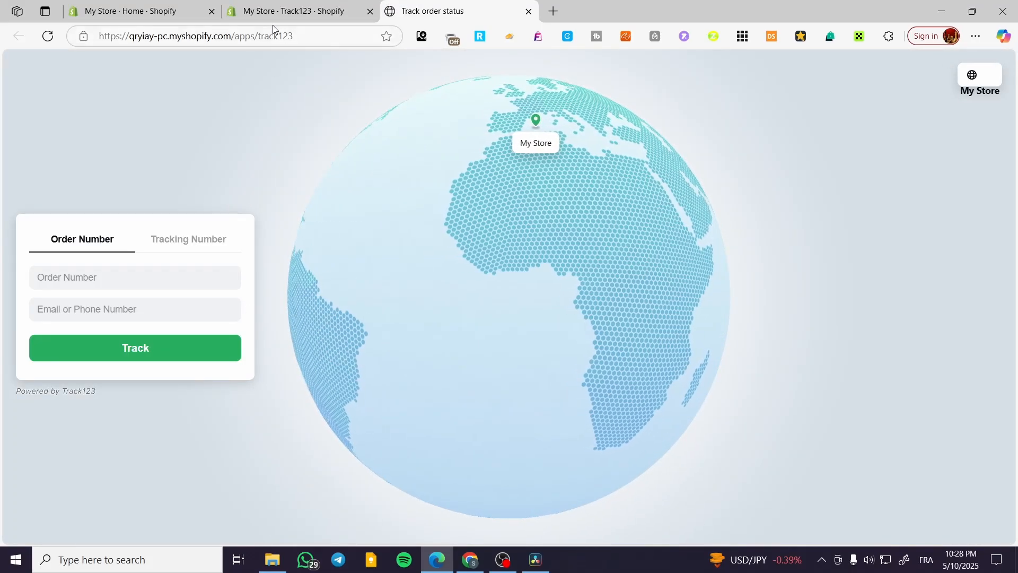
click(266, 37)
right_click(266, 42)
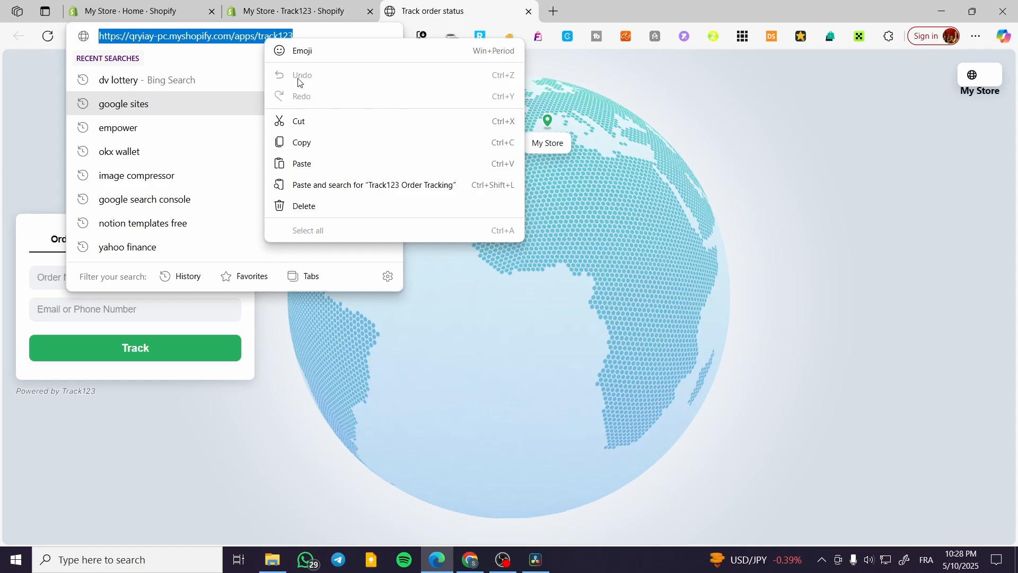
click(321, 142)
click(350, 118)
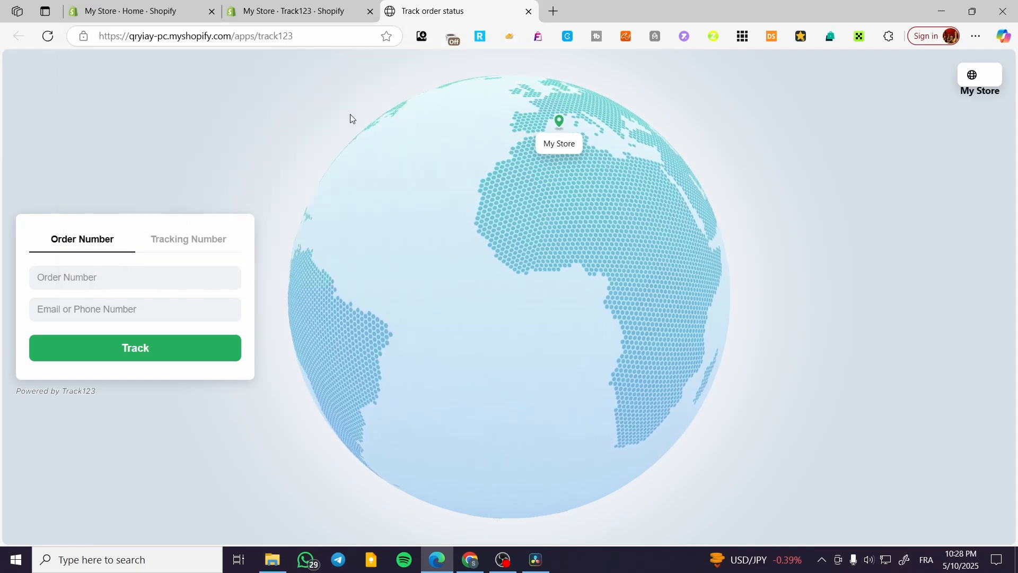
Open the storefront's home page by removing the apps/track123 path from the tracking page's address
click(296, 4)
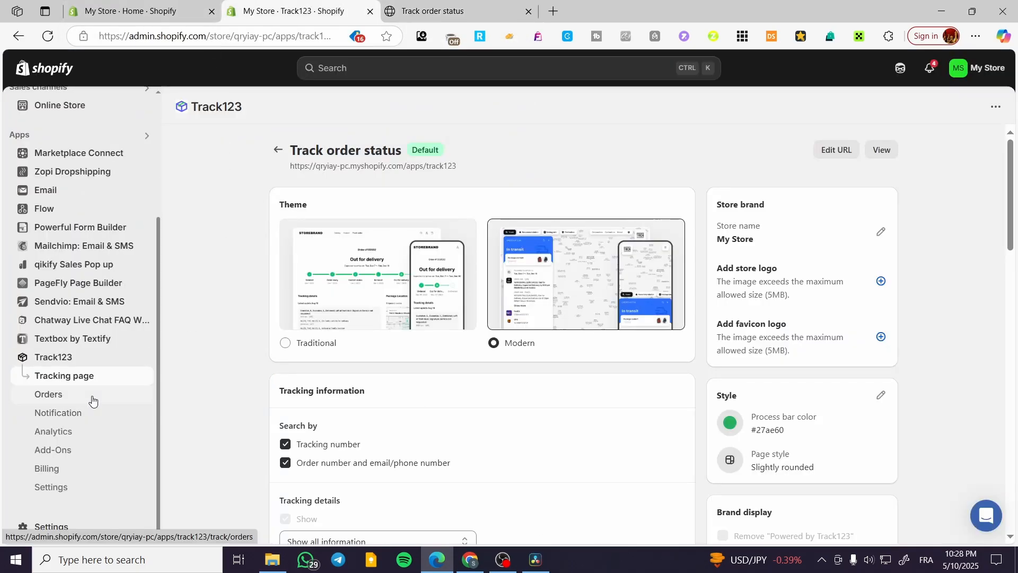
click(160, 10)
click(295, 11)
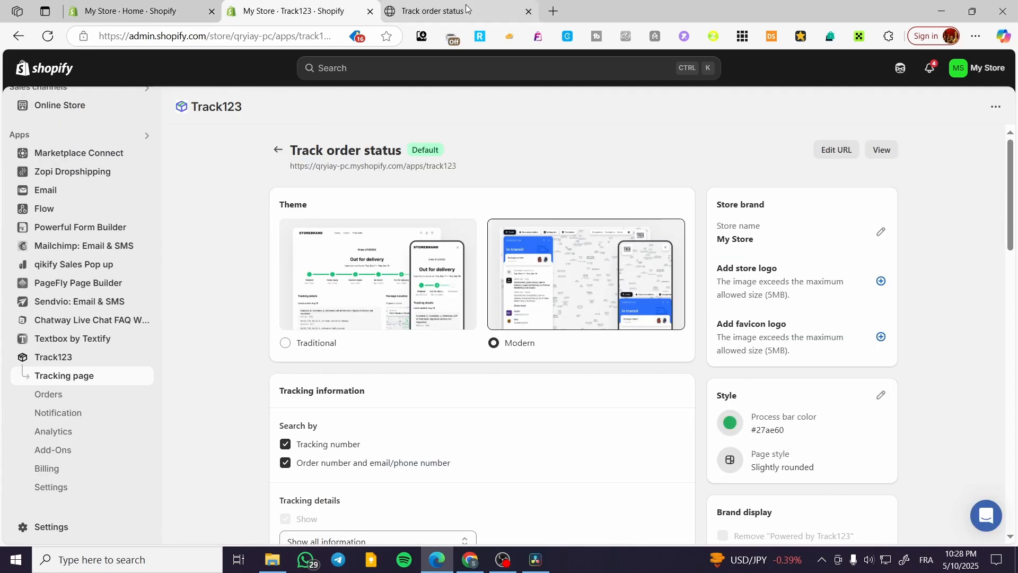
click(432, 10)
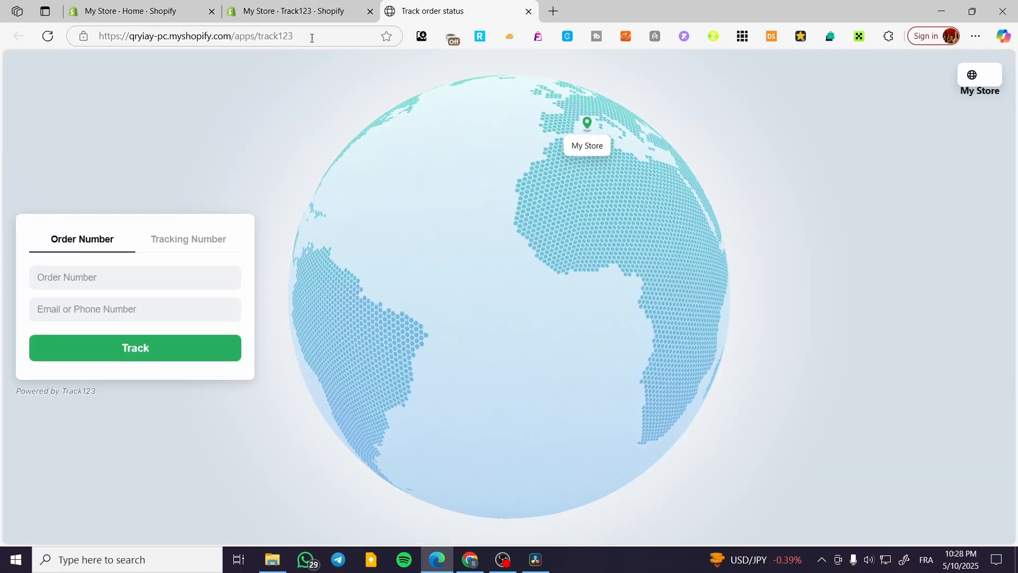
drag(295, 36, 237, 38)
key(BackSpace)
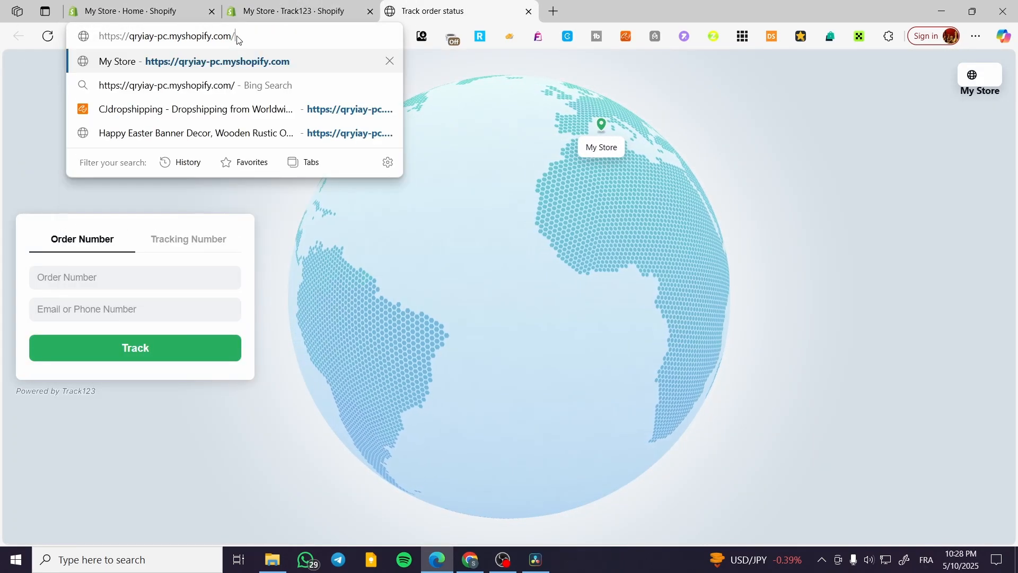
key(Return)
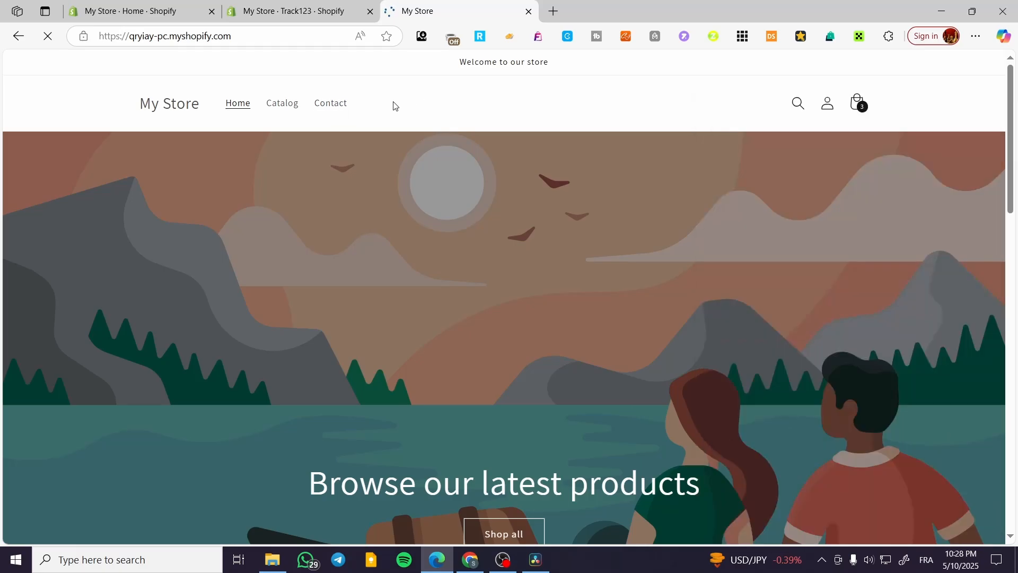
Go back to the Shopify admin and look through the online store's themes and pages
click(151, 5)
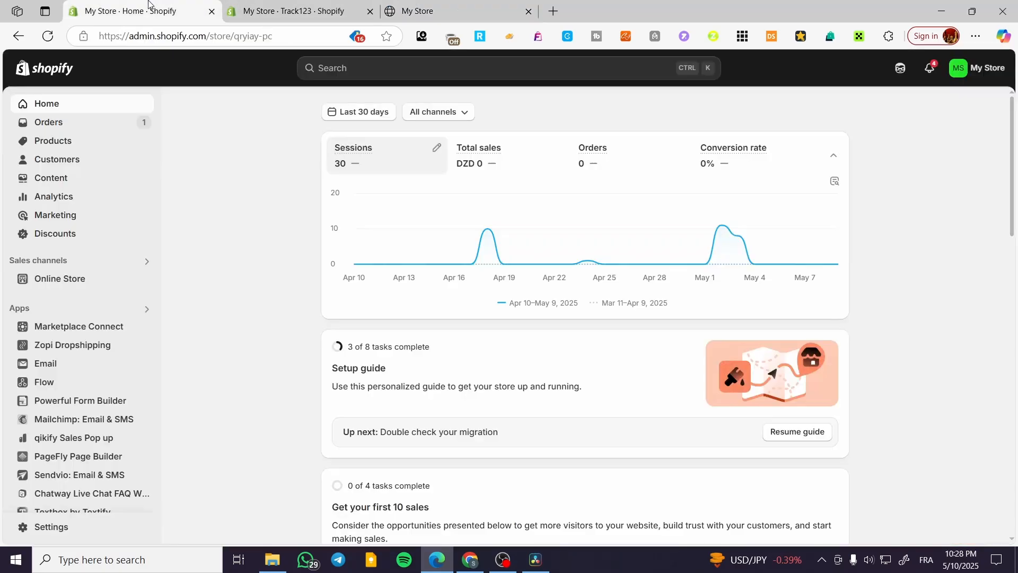
click(245, 5)
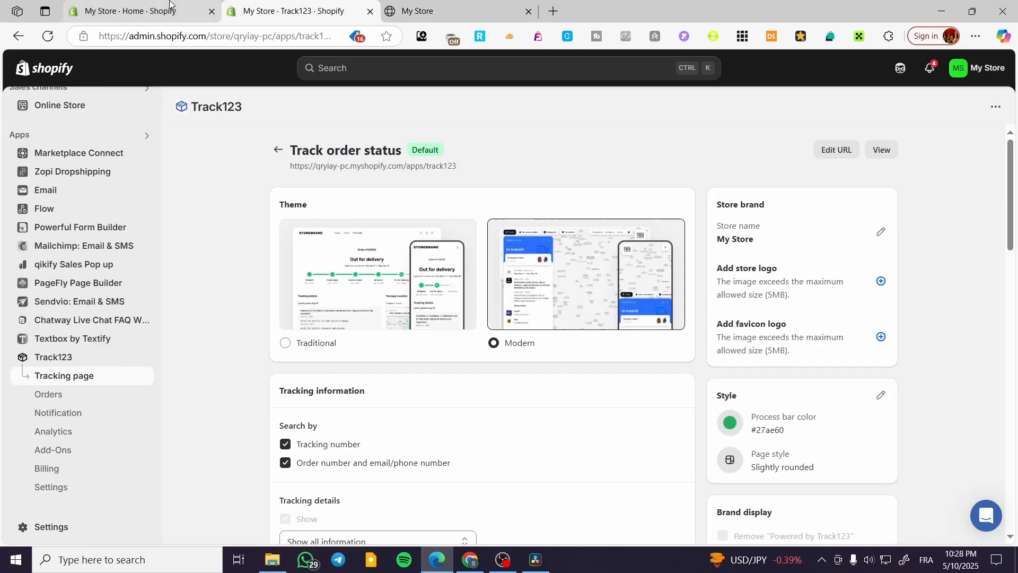
click(169, 3)
scroll(88, 456, down, 1)
scroll(74, 344, up, 1)
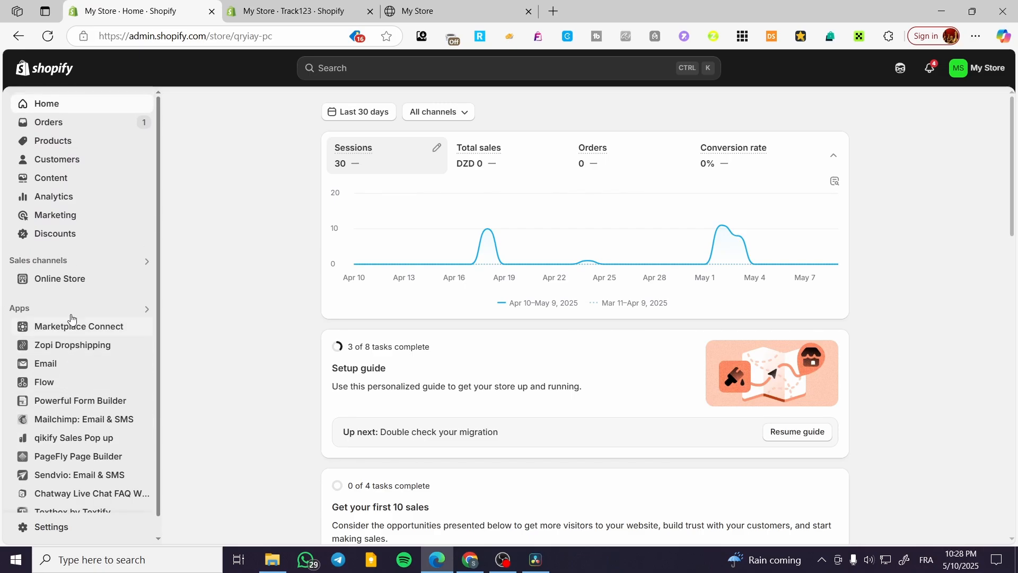
click(71, 284)
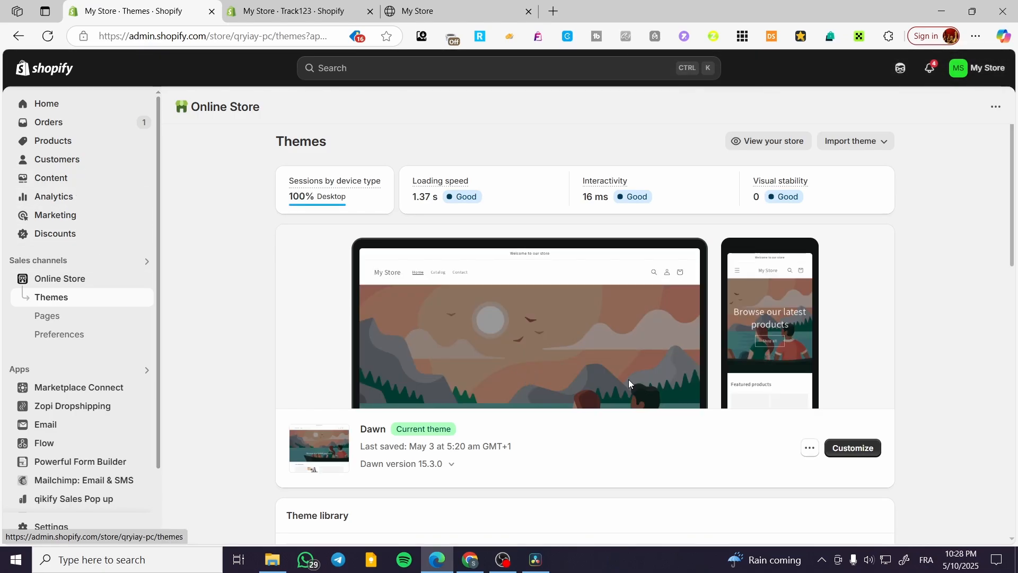
click(70, 322)
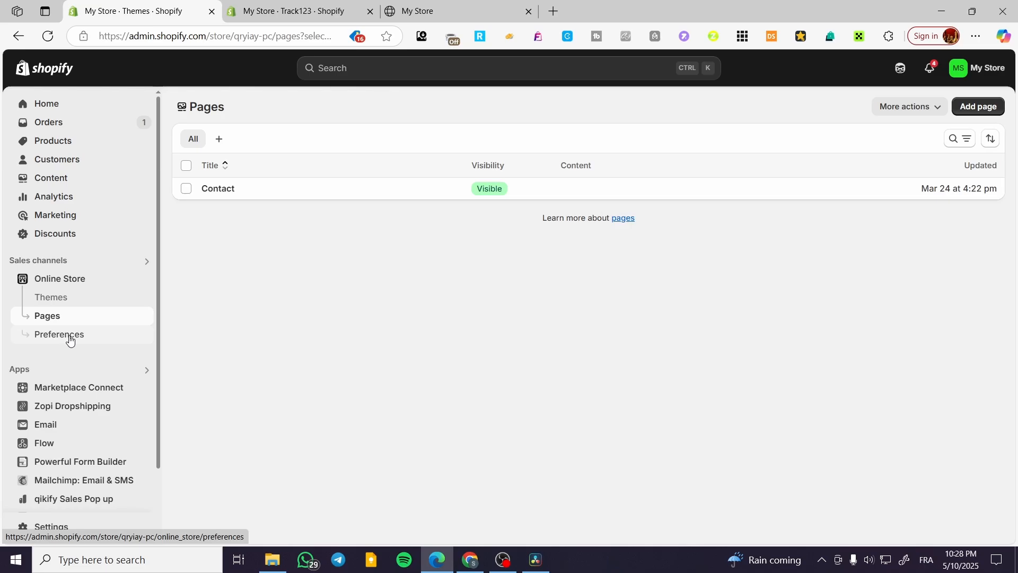
scroll(75, 328, down, 2)
scroll(37, 275, up, 2)
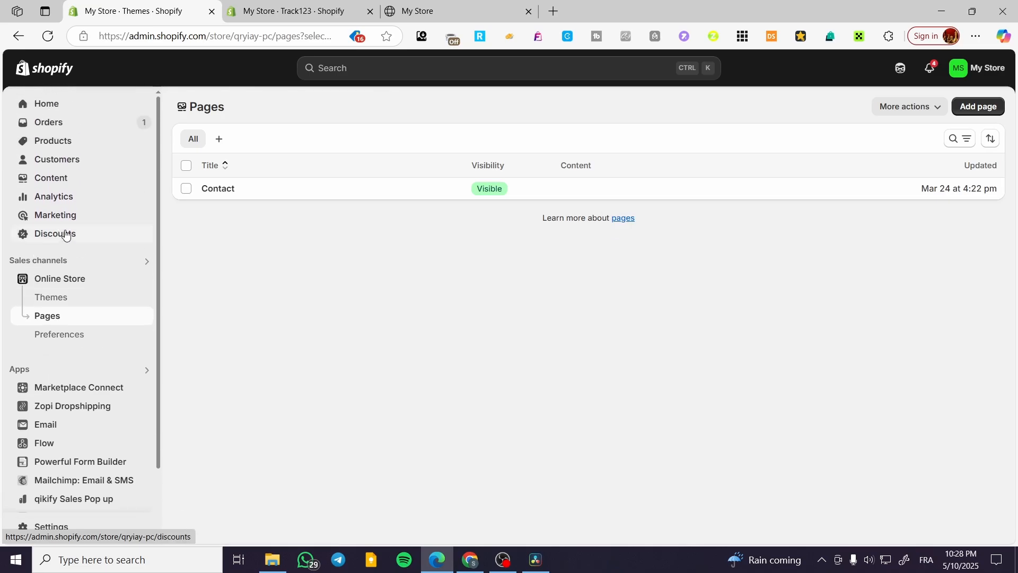
Add an item to the store's Main menu that links to the copied tracking page address ending in myshopify.com/apps/track123
click(69, 183)
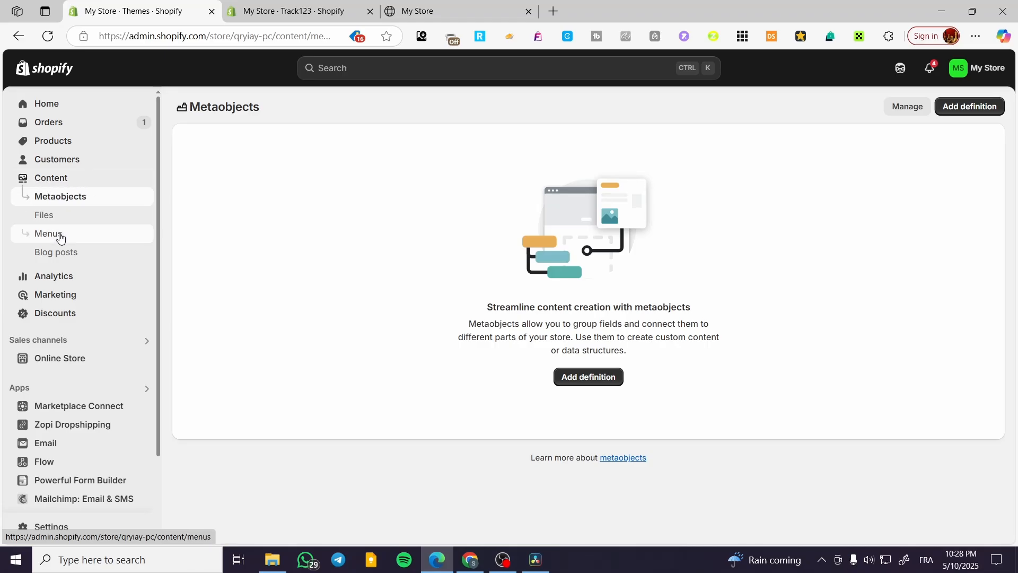
click(59, 234)
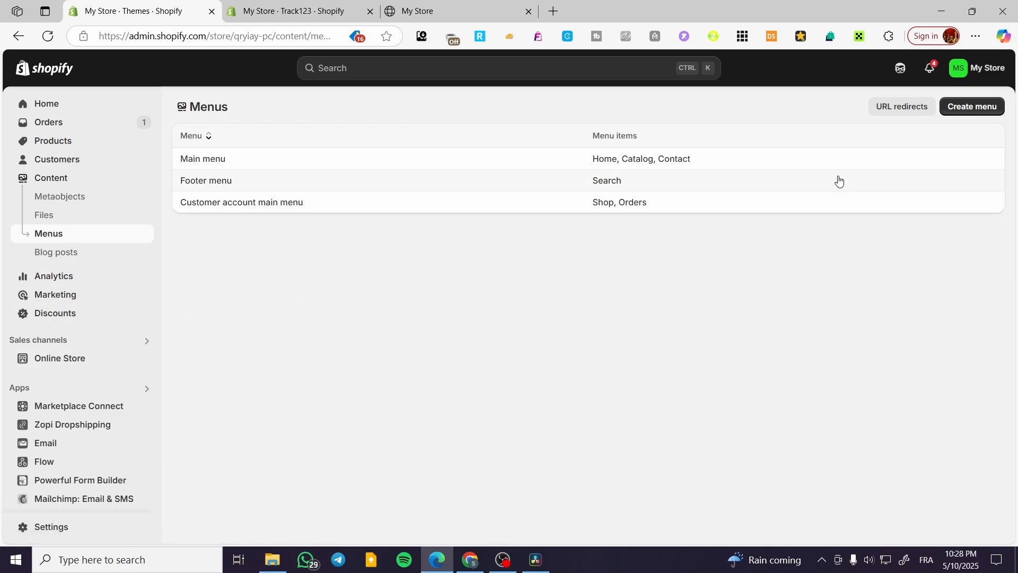
click(203, 159)
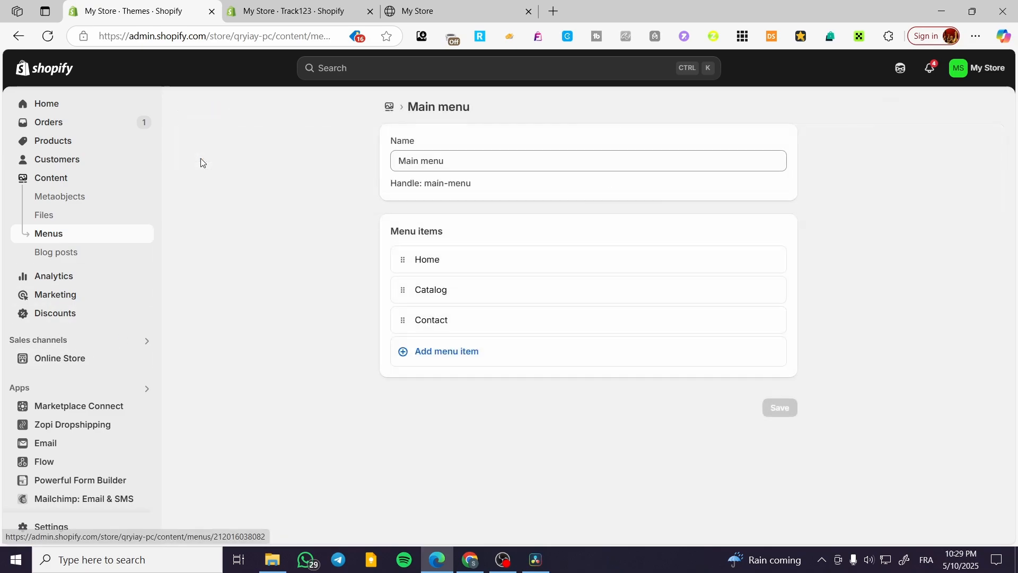
click(445, 351)
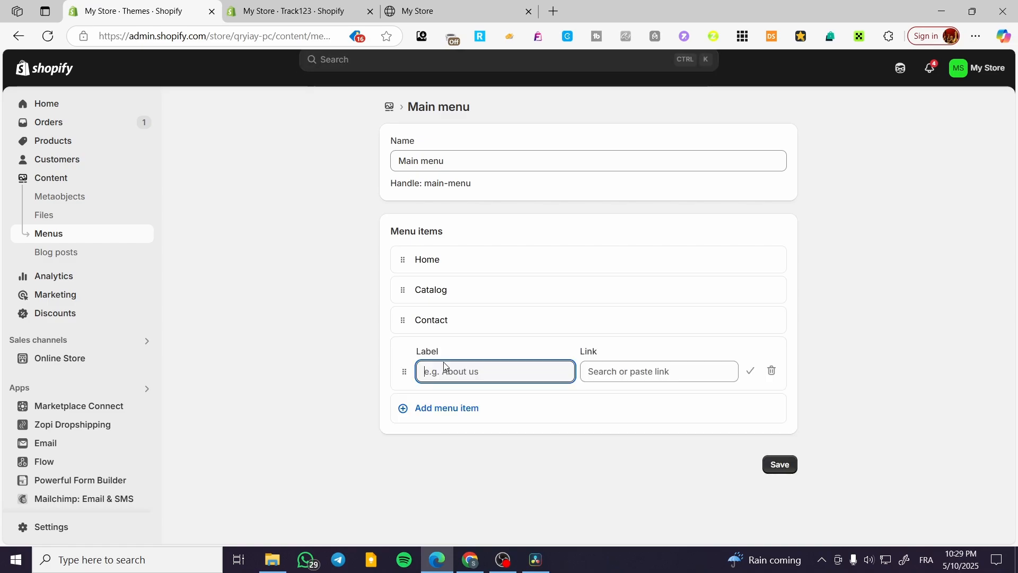
click(629, 365)
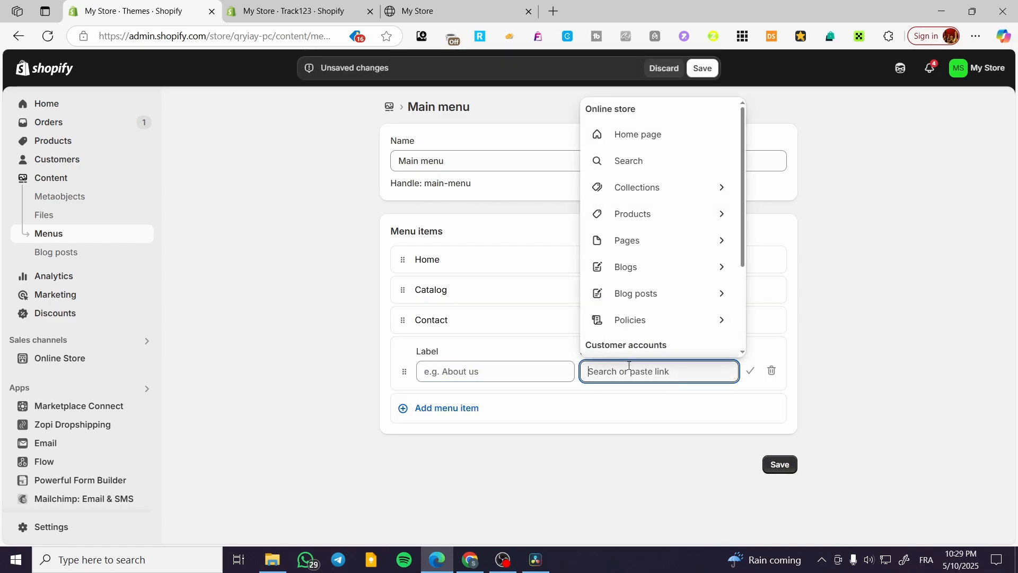
key(ctrl+v)
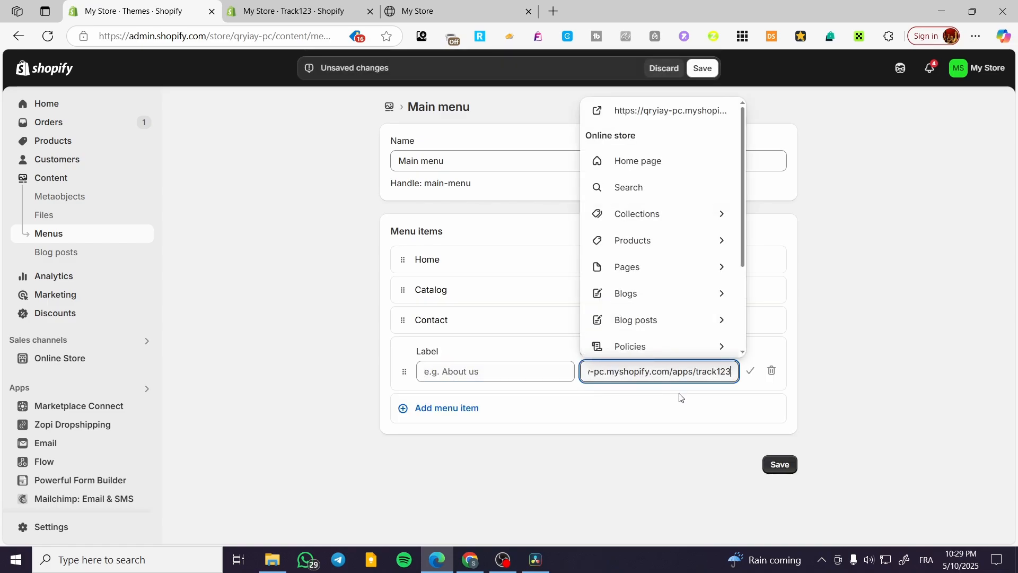
click(626, 402)
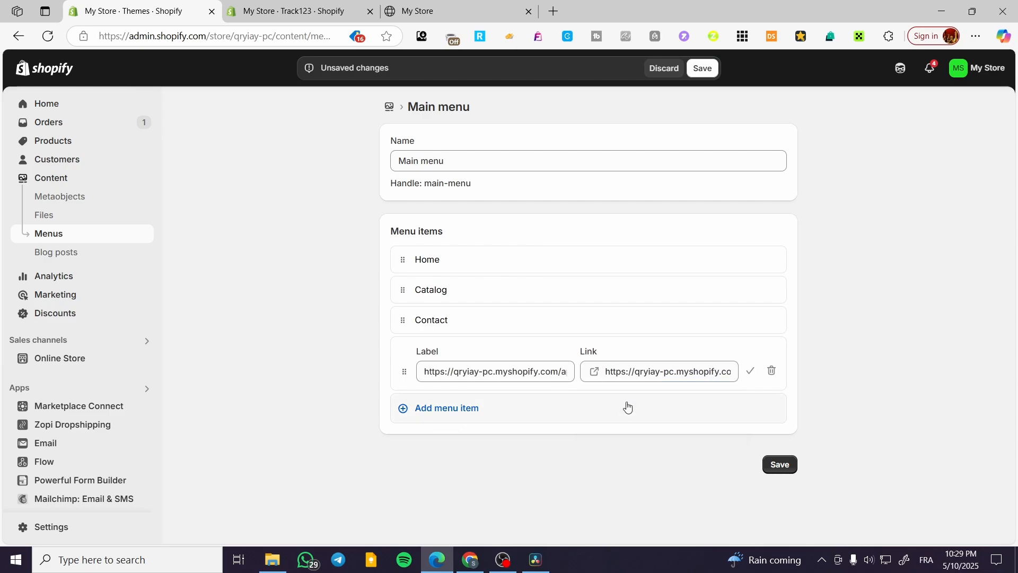
Label the new menu item "Track My Order" and save the Main menu
click(510, 372)
key(ctrl+a)
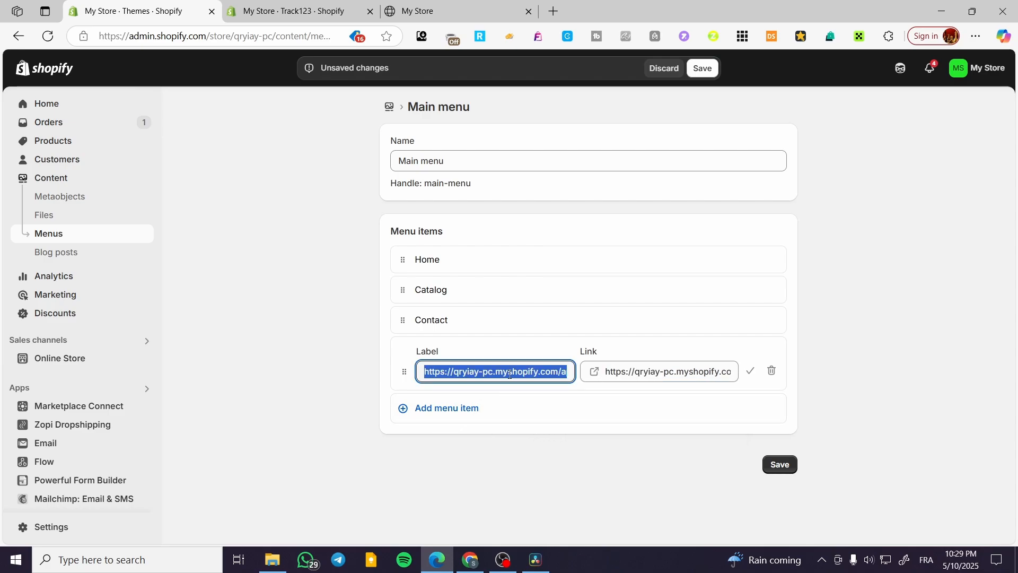
text(Track My Order)
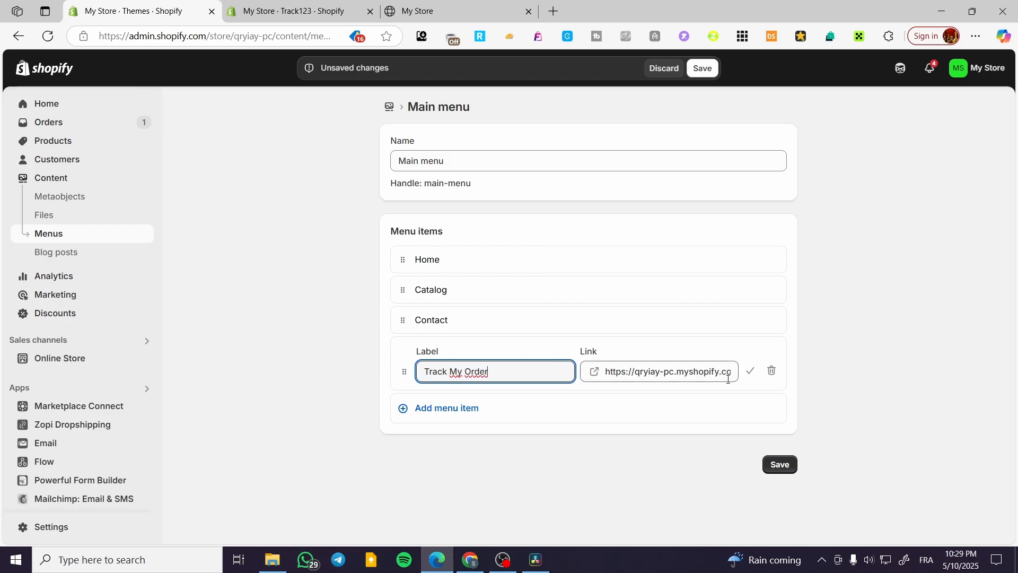
click(785, 466)
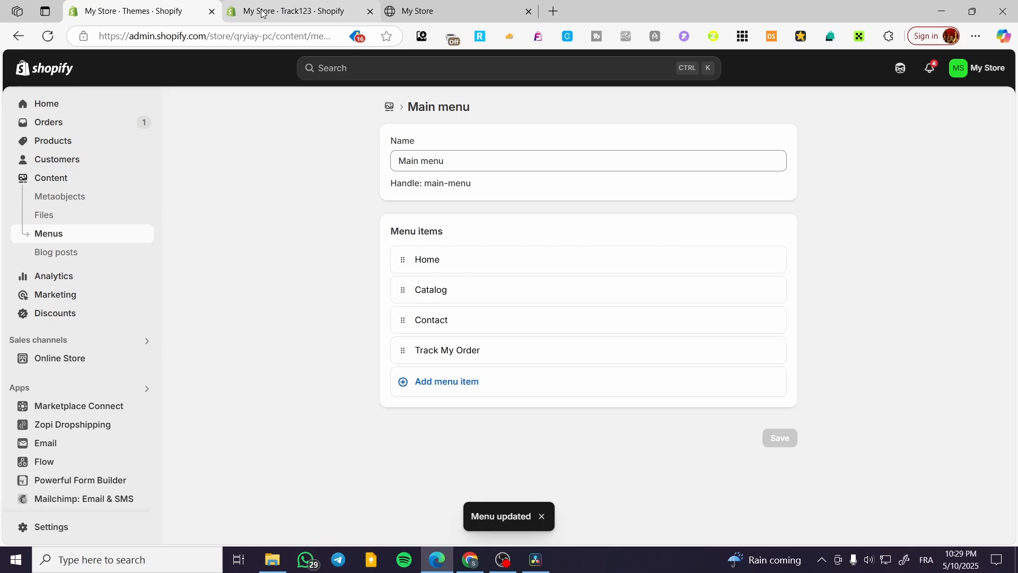
Return to the storefront's home page and reload it to check the updated navigation menu
click(420, 12)
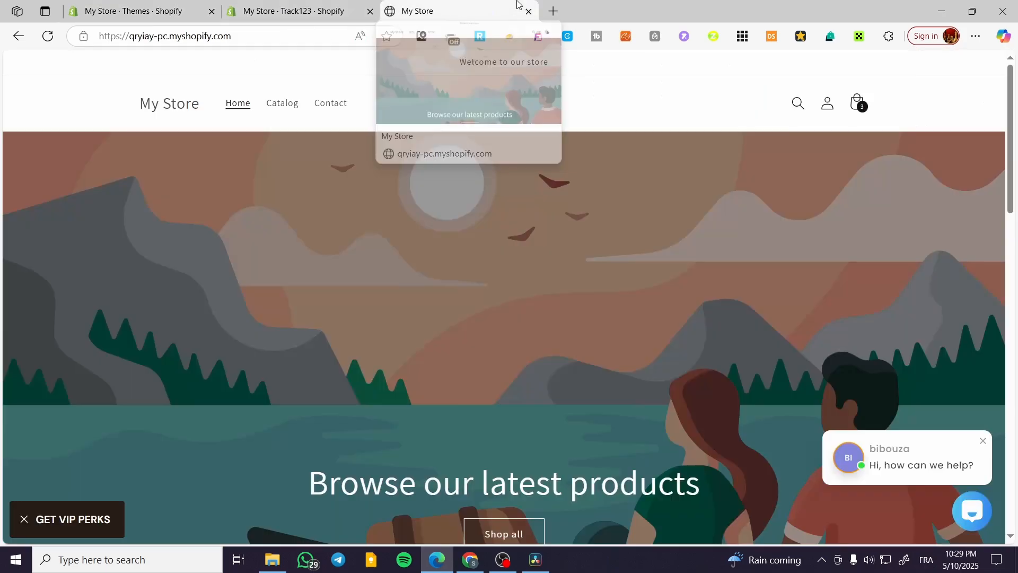
click(49, 37)
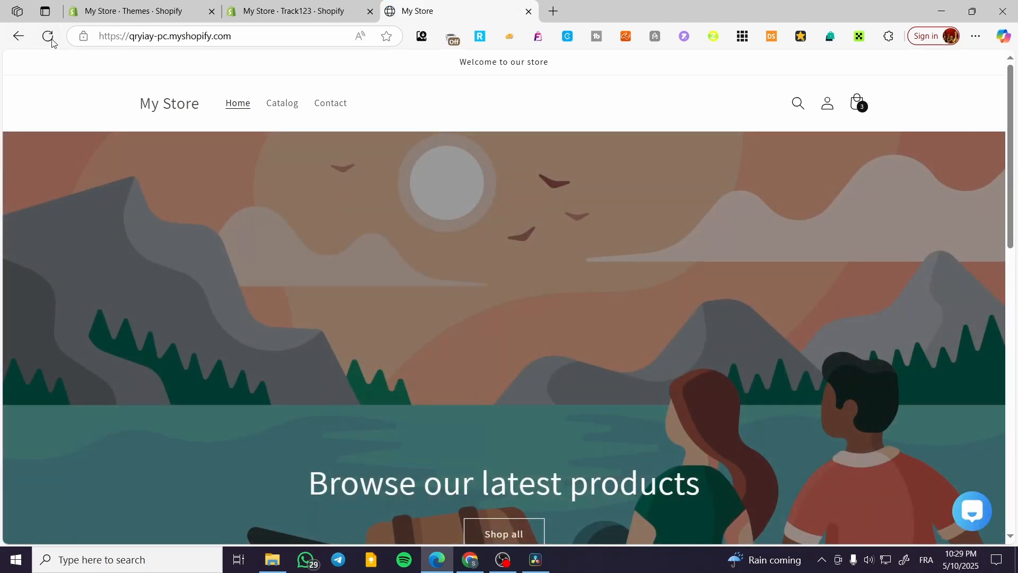
click(52, 38)
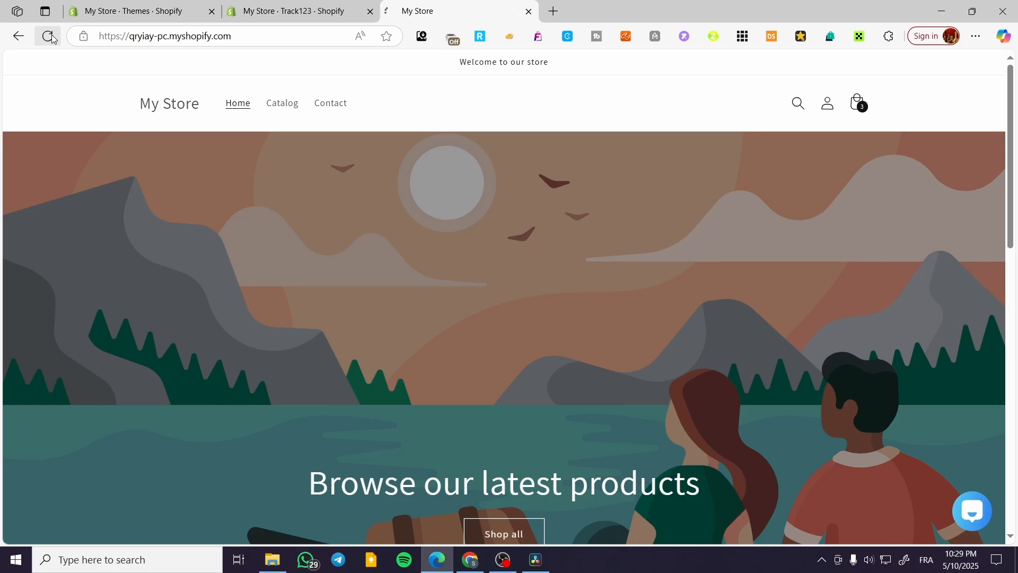
Reload the storefront, open its Track My Order page and compare the tracking number and order number lookup forms
click(52, 38)
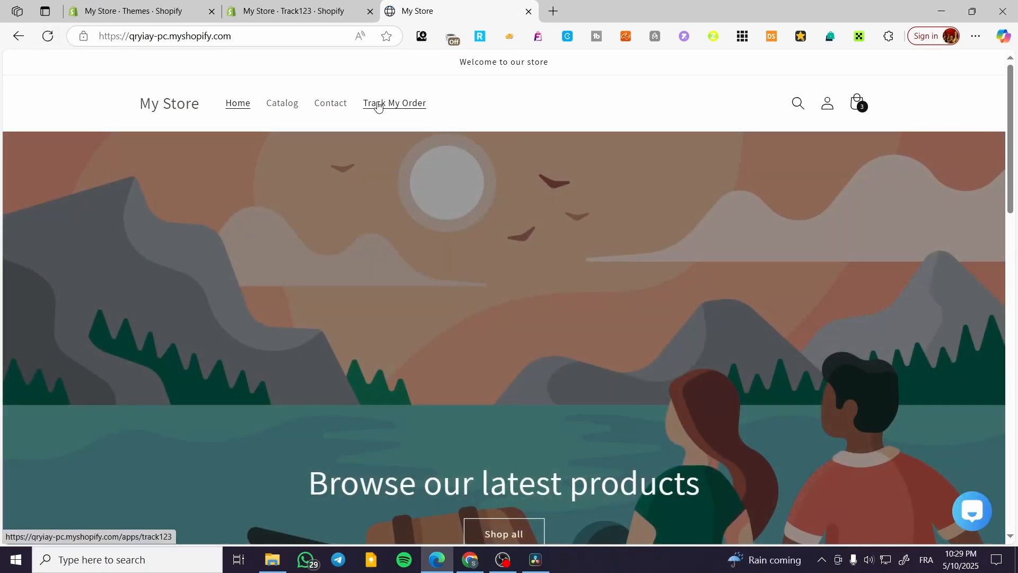
click(378, 106)
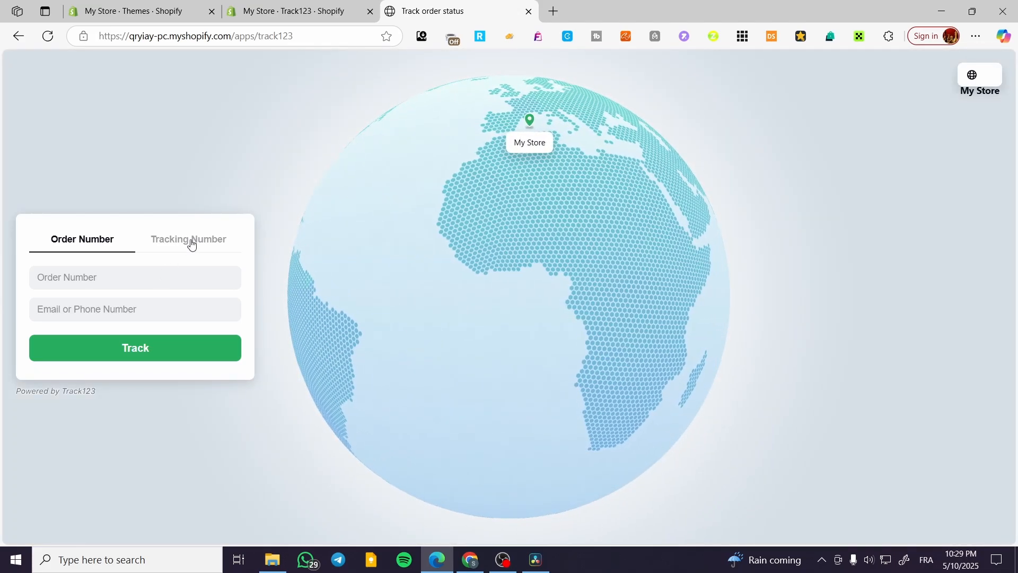
click(191, 244)
click(81, 243)
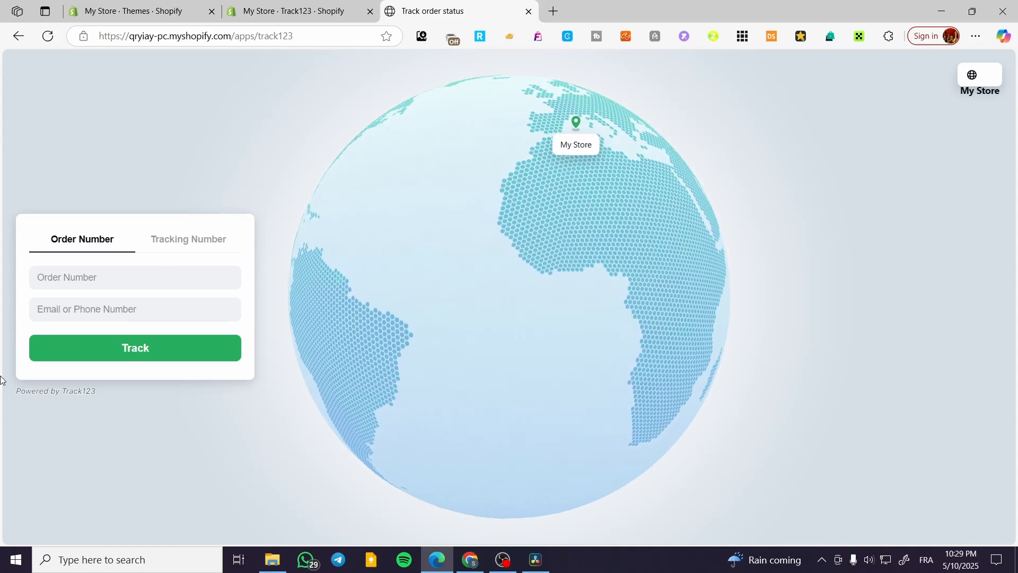
click(166, 356)
Test the tracking number lookup with a sample tracking number, and close the storefront page
click(205, 238)
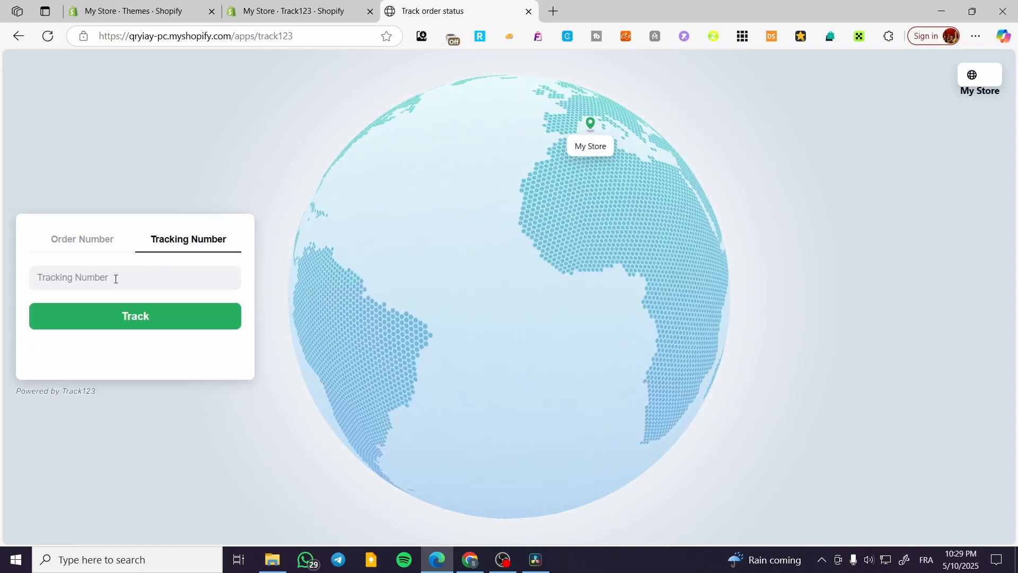
click(116, 279)
text(1324564987)
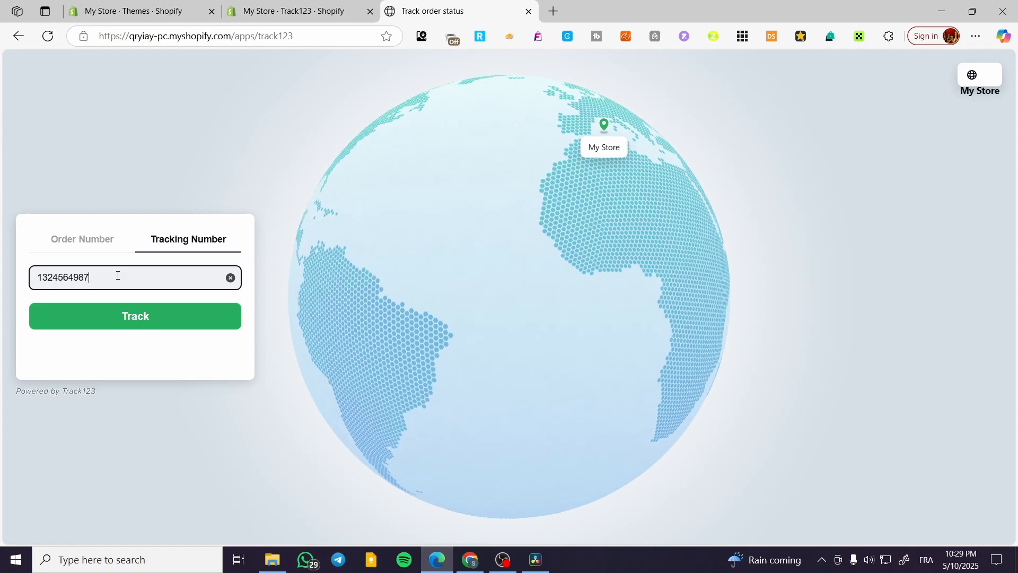
click(232, 322)
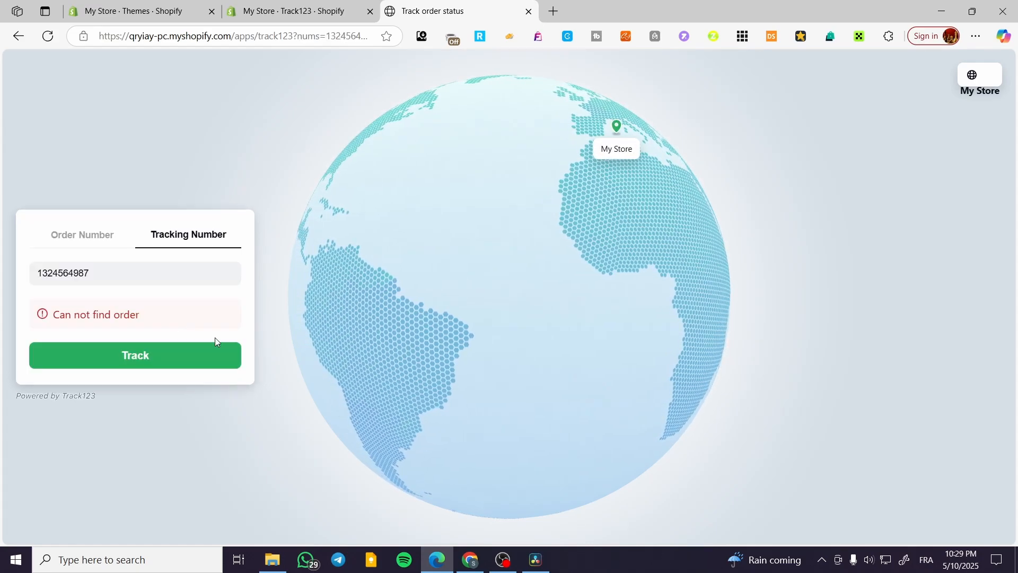
click(529, 11)
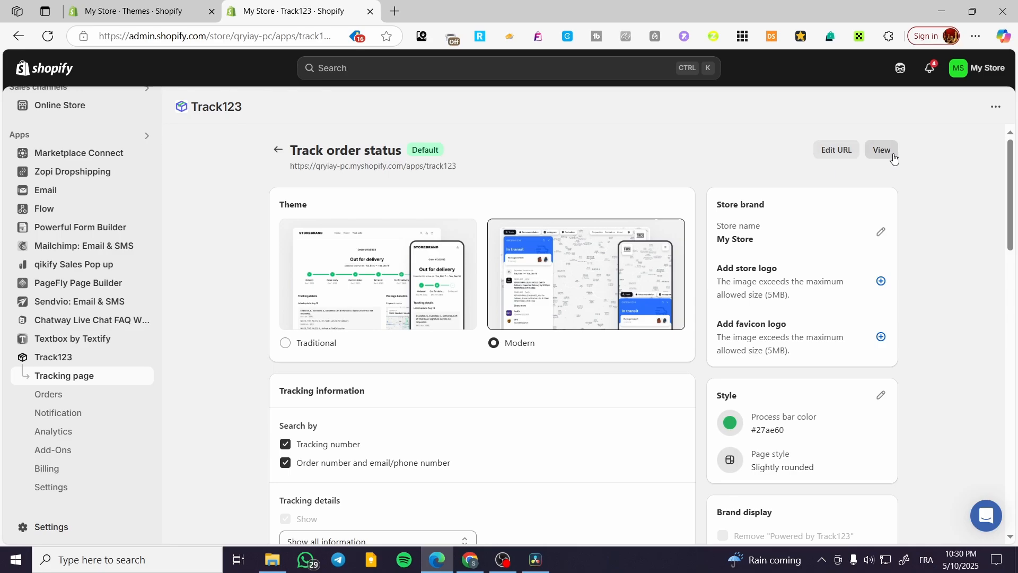
Leave the tracking page's customization settings and go to the Track123 dashboard
click(276, 151)
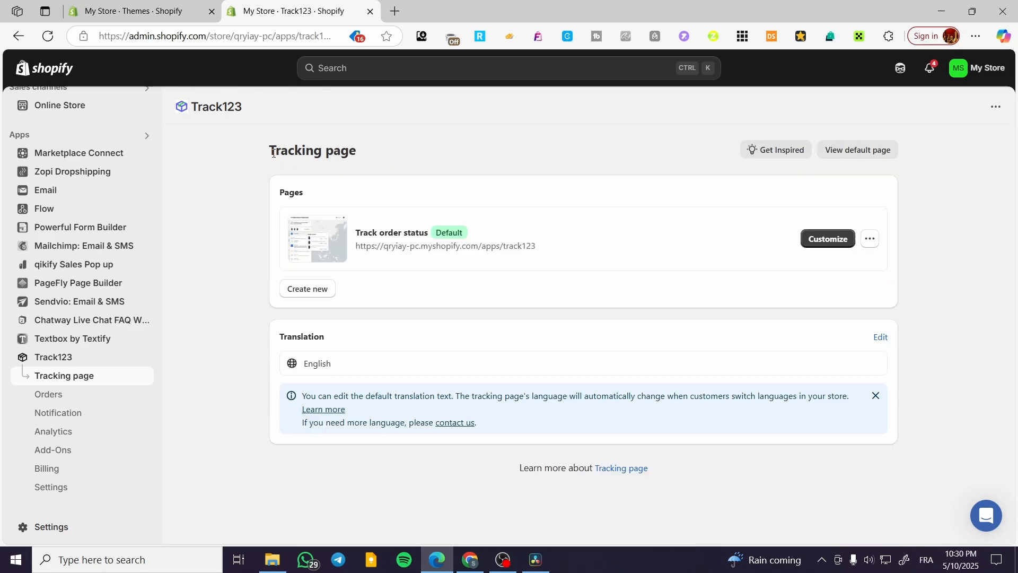
right_click(263, 158)
click(441, 110)
click(42, 357)
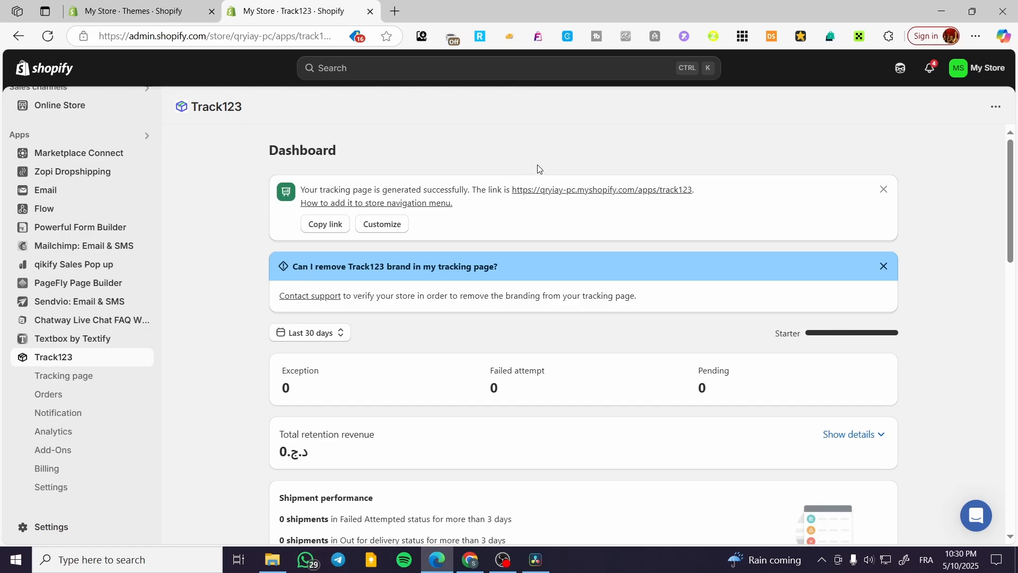
Examine the dashboard's shipment performance, shipments by status, orders and lookups, review ratings and help options
scroll(233, 334, down, 2)
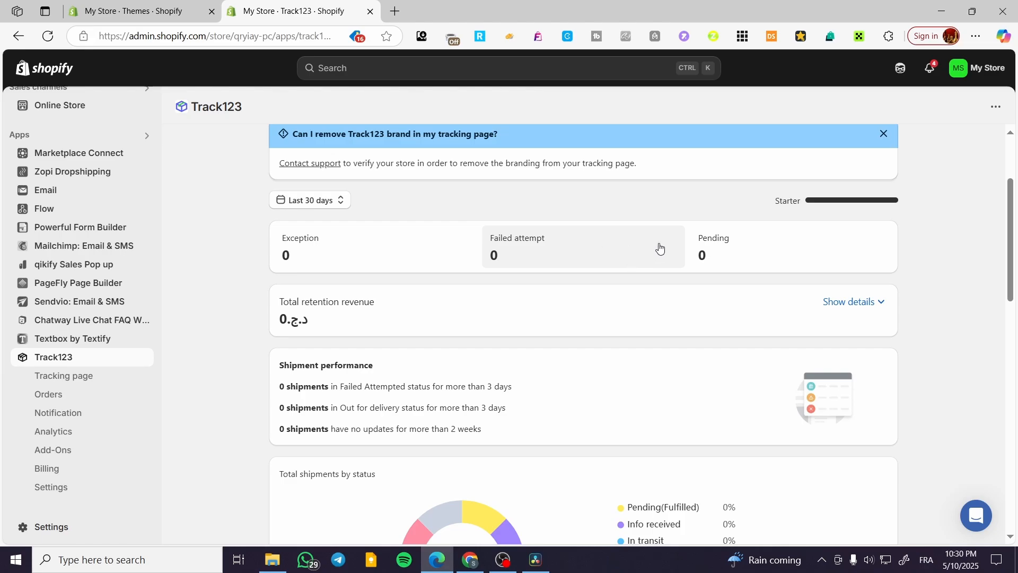
scroll(893, 142, up, 3)
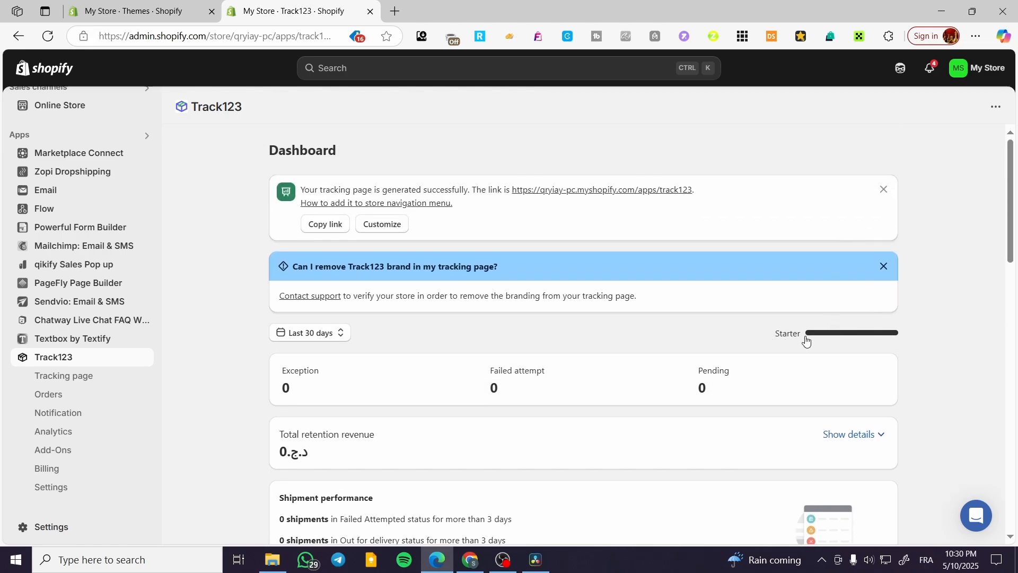
scroll(830, 318, down, 9)
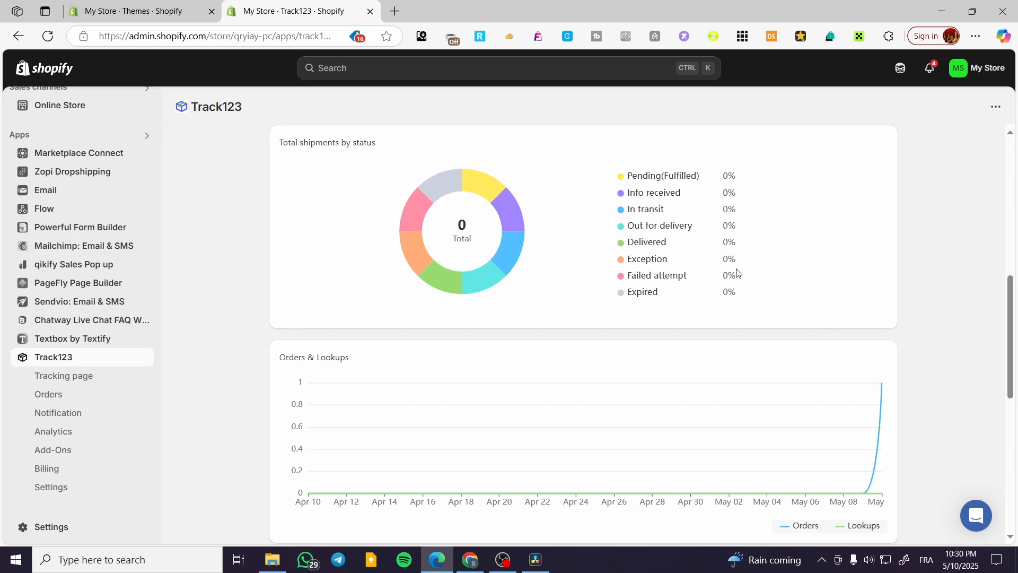
scroll(737, 272, down, 5)
scroll(720, 274, up, 4)
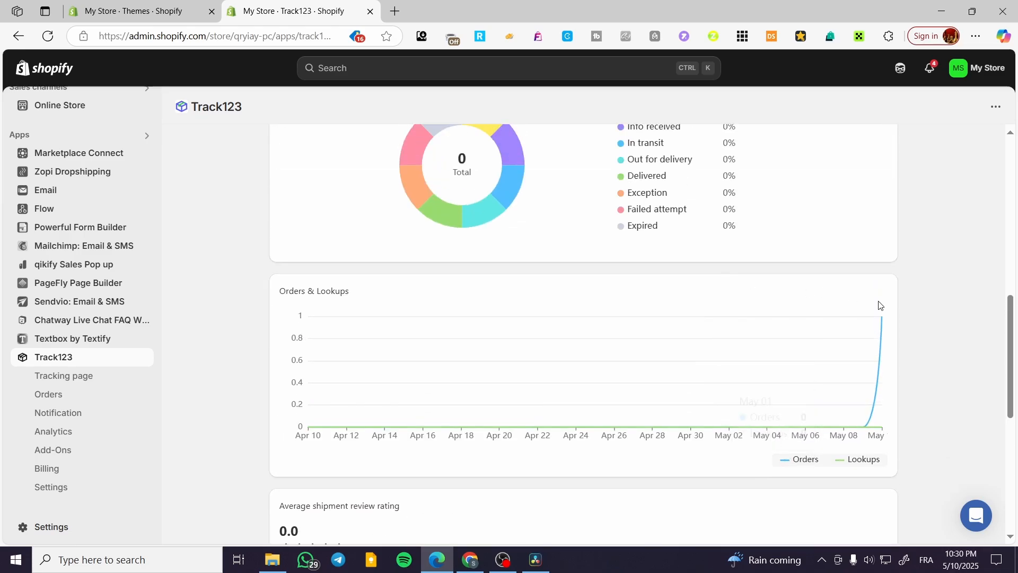
scroll(681, 331, up, 3)
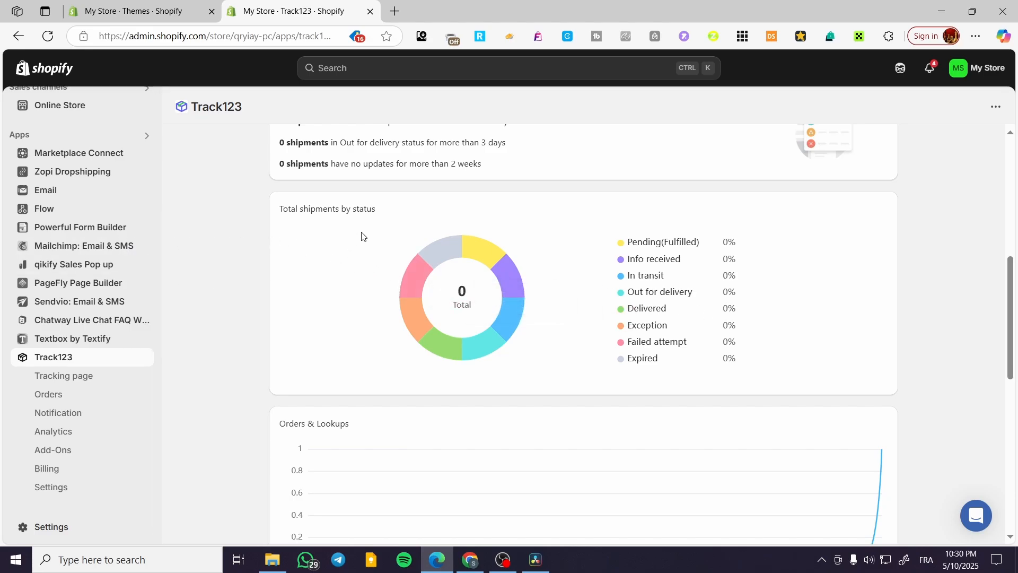
scroll(361, 237, down, 5)
scroll(364, 237, down, 4)
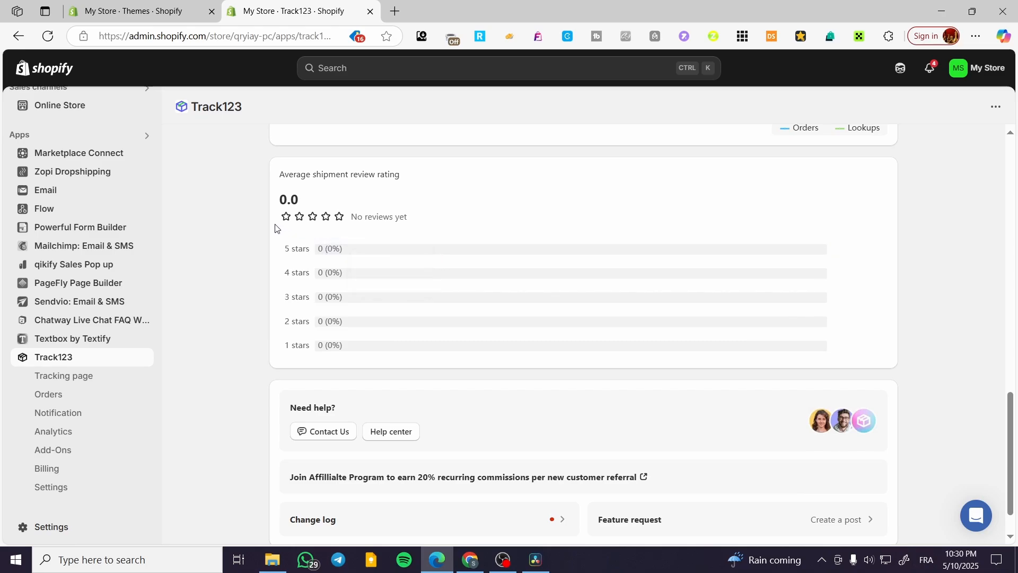
scroll(447, 210, down, 1)
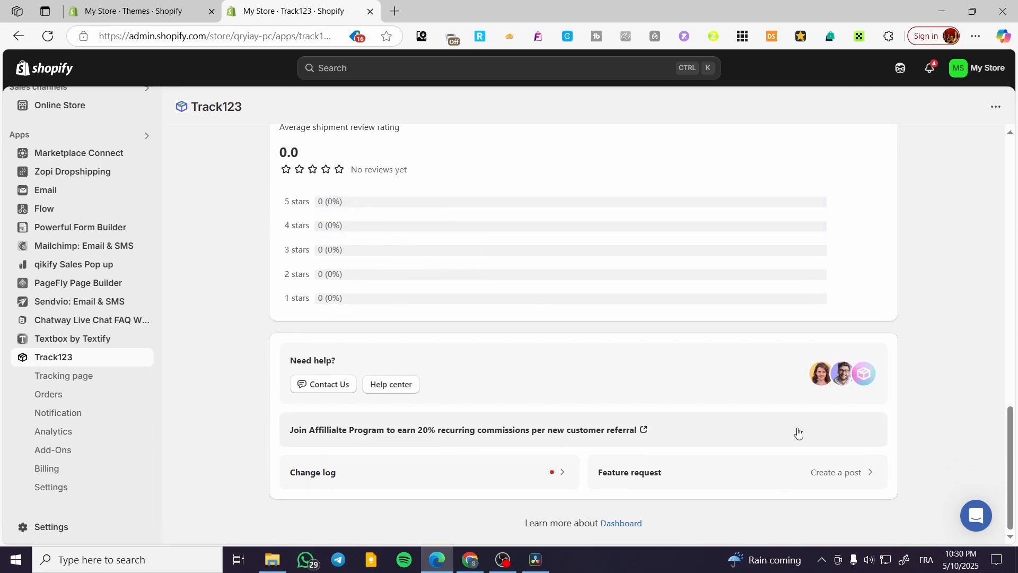
scroll(910, 345, up, 1)
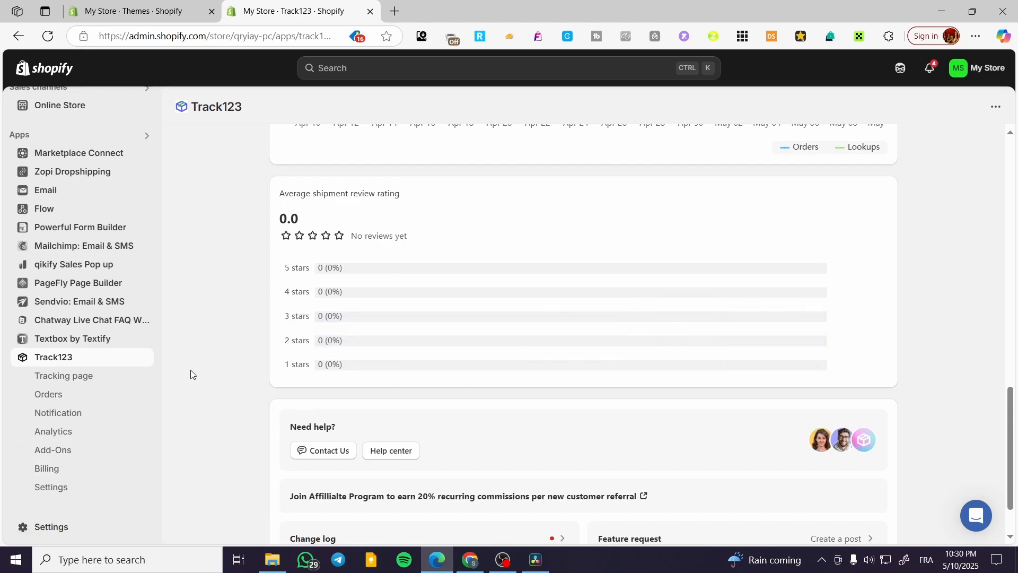
Look at Track123's tracking page overview and orders list, inspect the pending order's details and return to the list
click(80, 375)
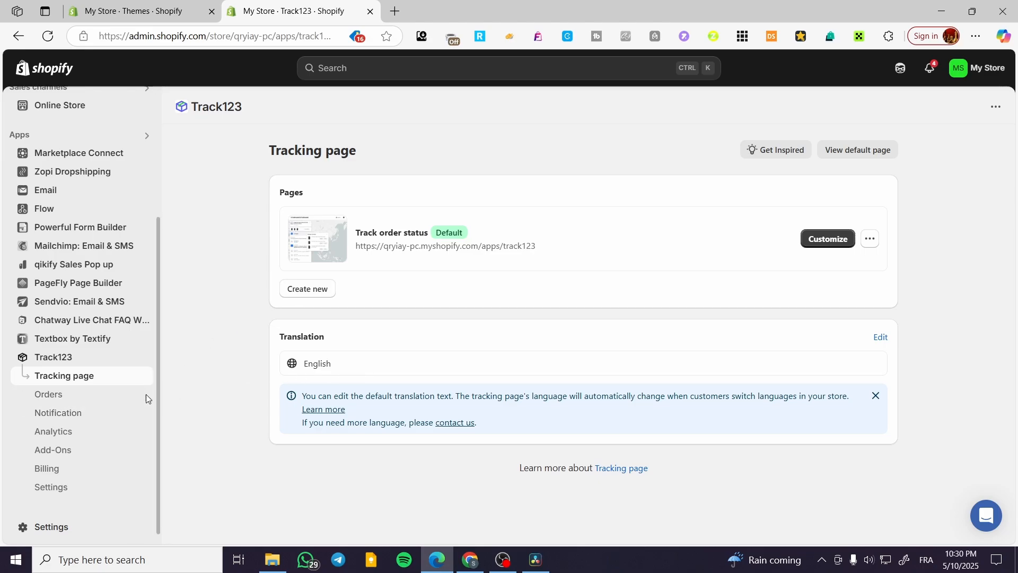
click(74, 398)
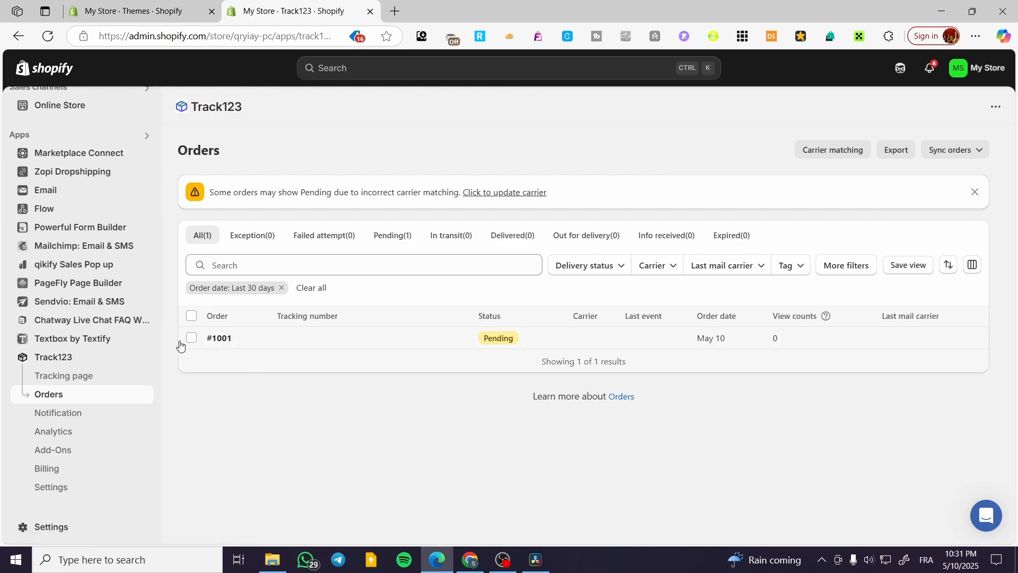
click(253, 338)
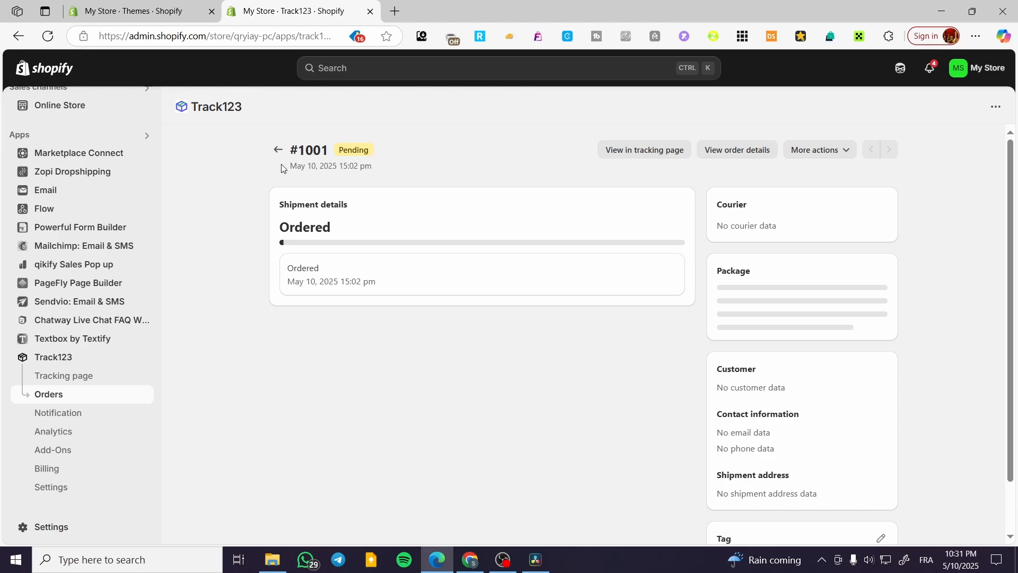
click(278, 150)
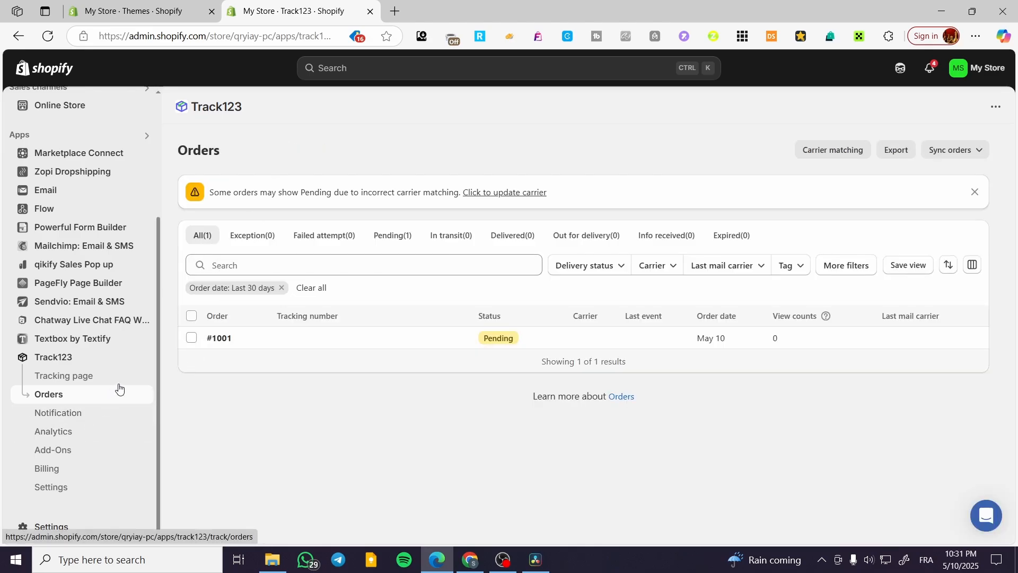
View the pending order in the tracking page, try to track it without contact details, and close that page
click(268, 339)
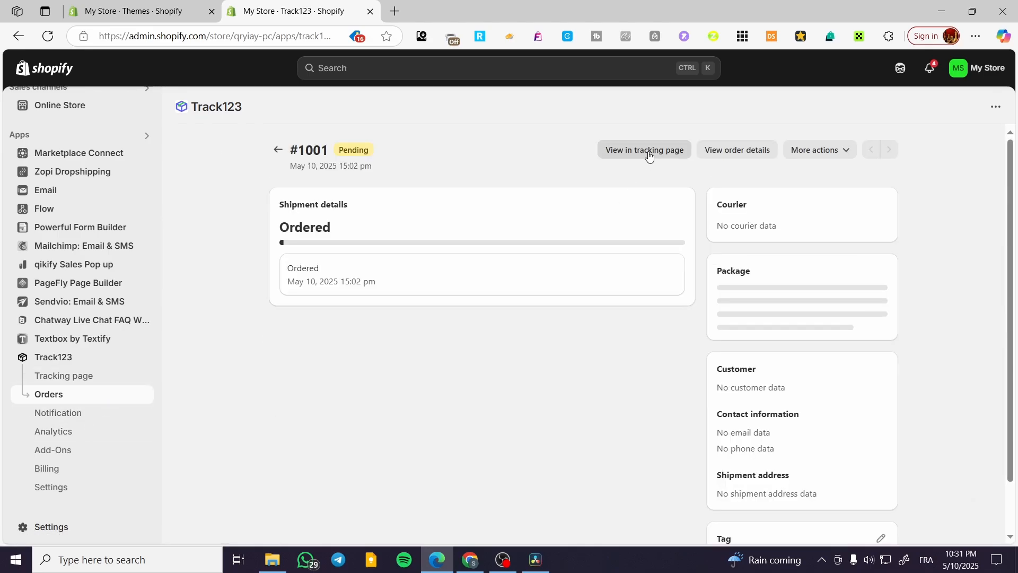
click(650, 154)
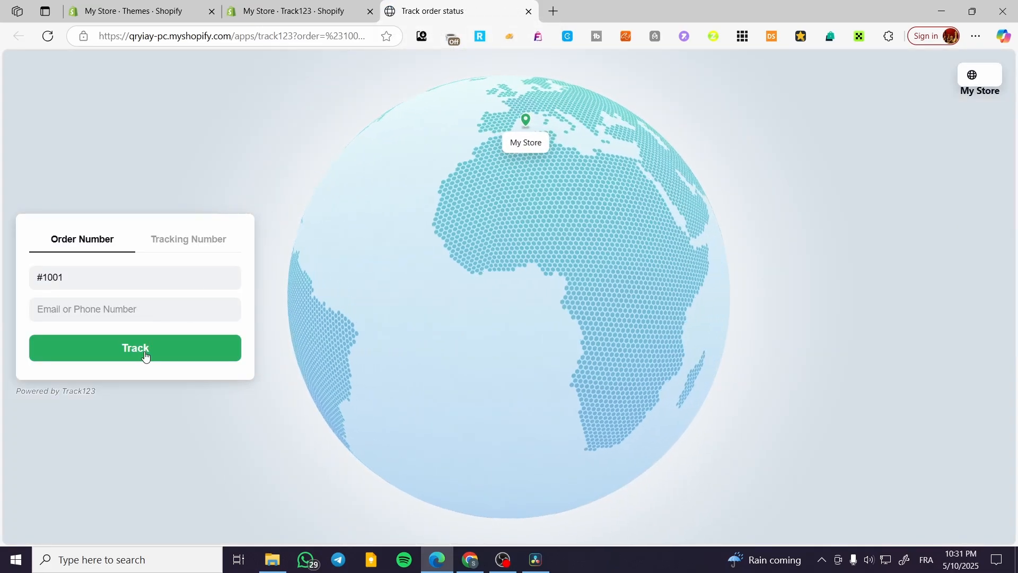
click(149, 352)
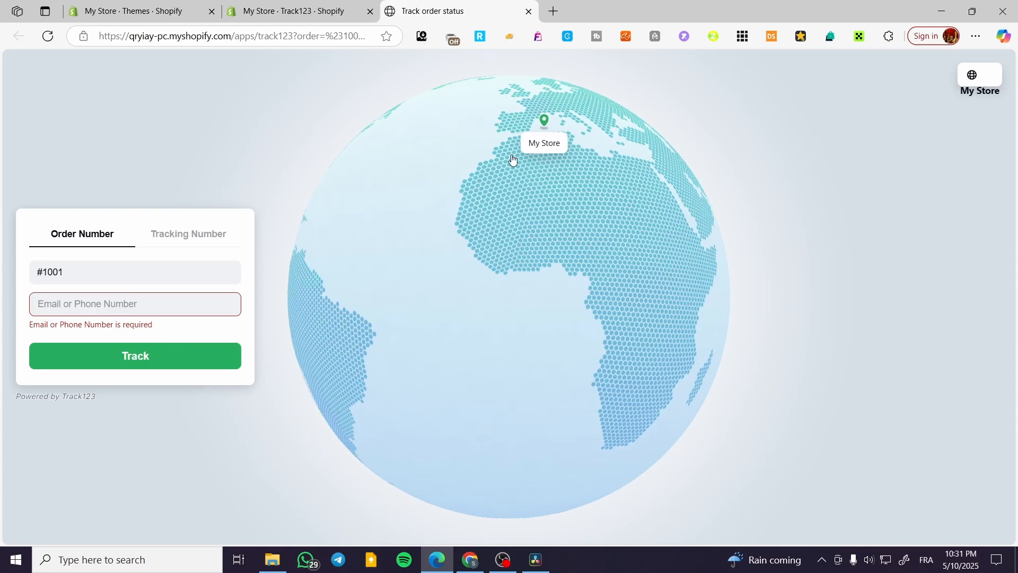
click(529, 11)
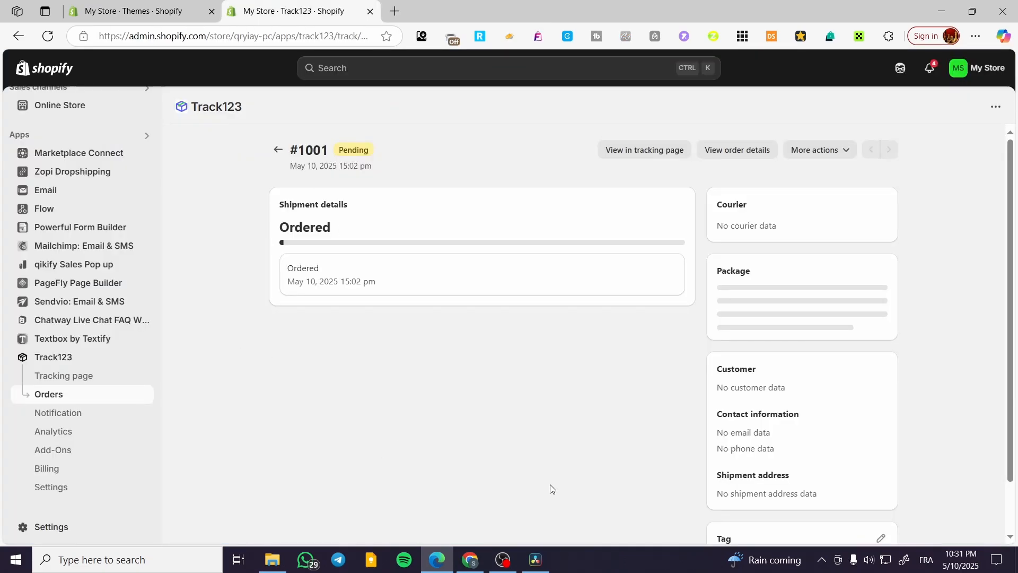
Look through Track123's Notification and Analytics pages to check which features they offer
click(84, 412)
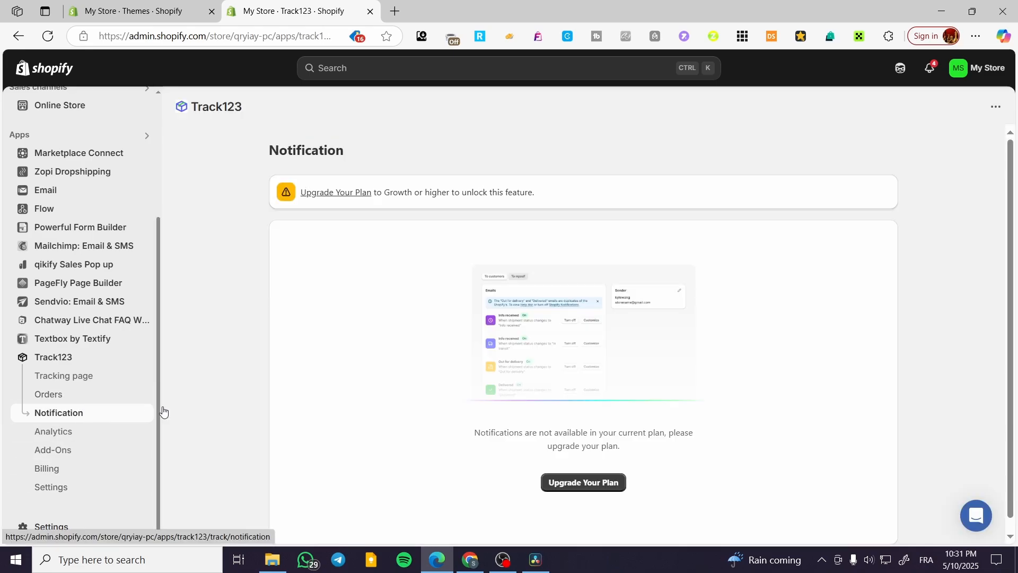
scroll(636, 417, down, 1)
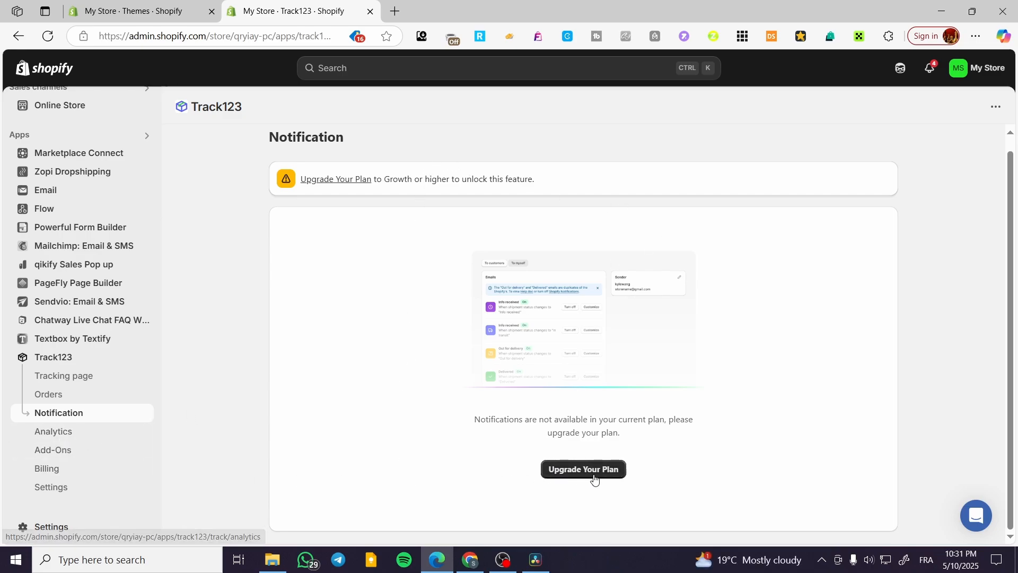
click(77, 433)
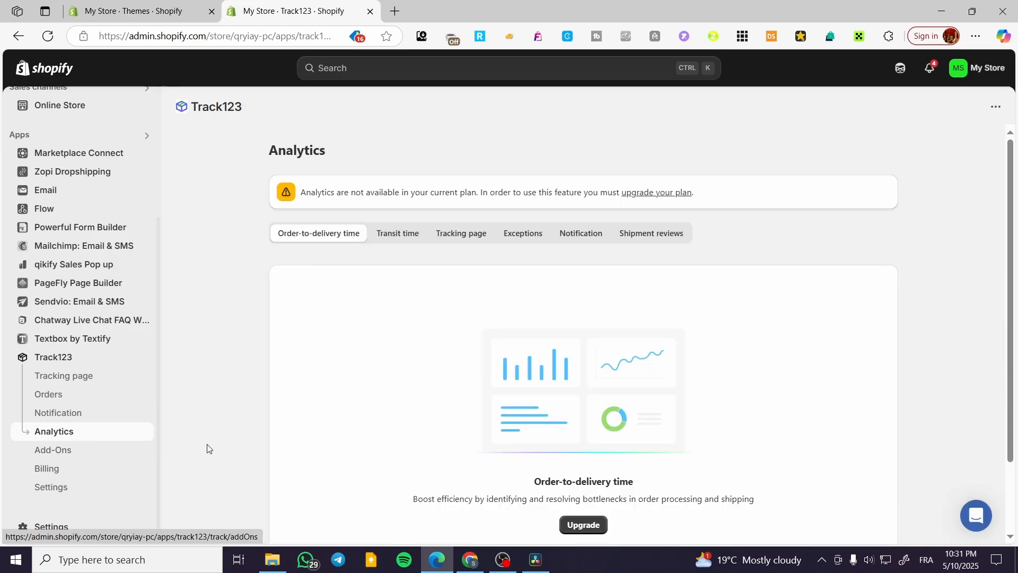
scroll(876, 400, down, 2)
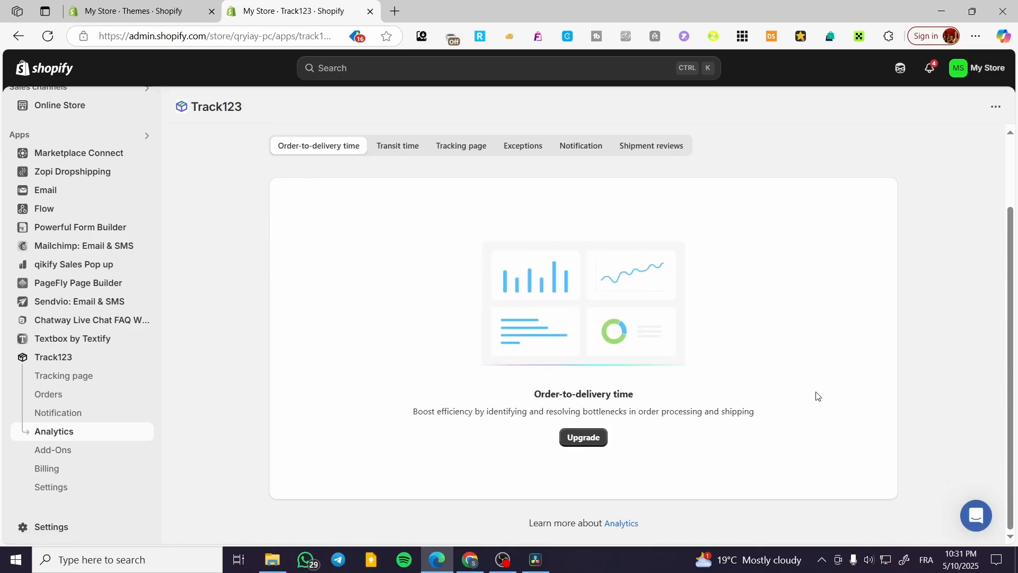
scroll(533, 353, up, 2)
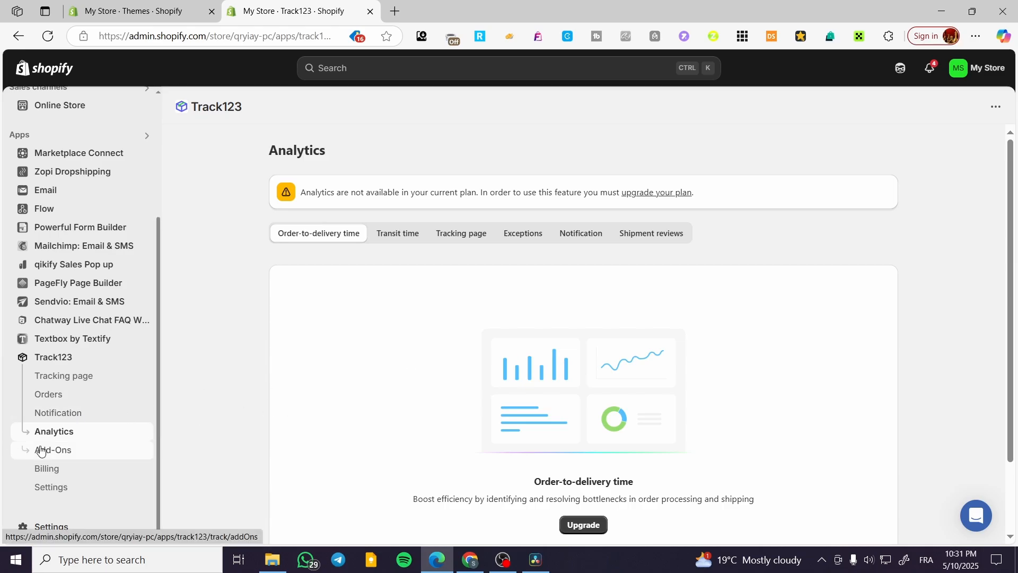
Enable the Product reviews add-on with Judge.me as the review app, and look through the remaining Track123 add-ons
click(88, 455)
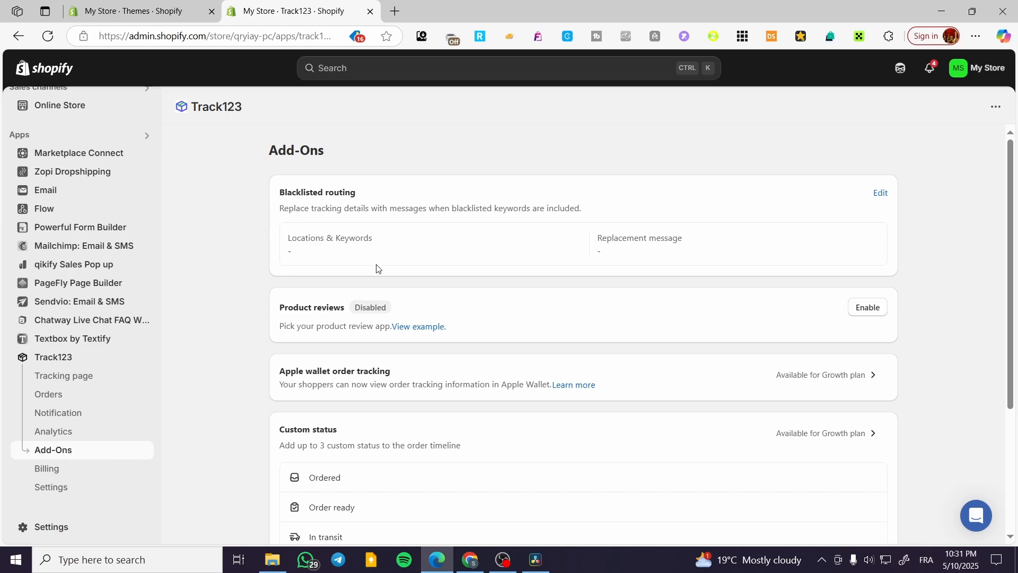
click(876, 308)
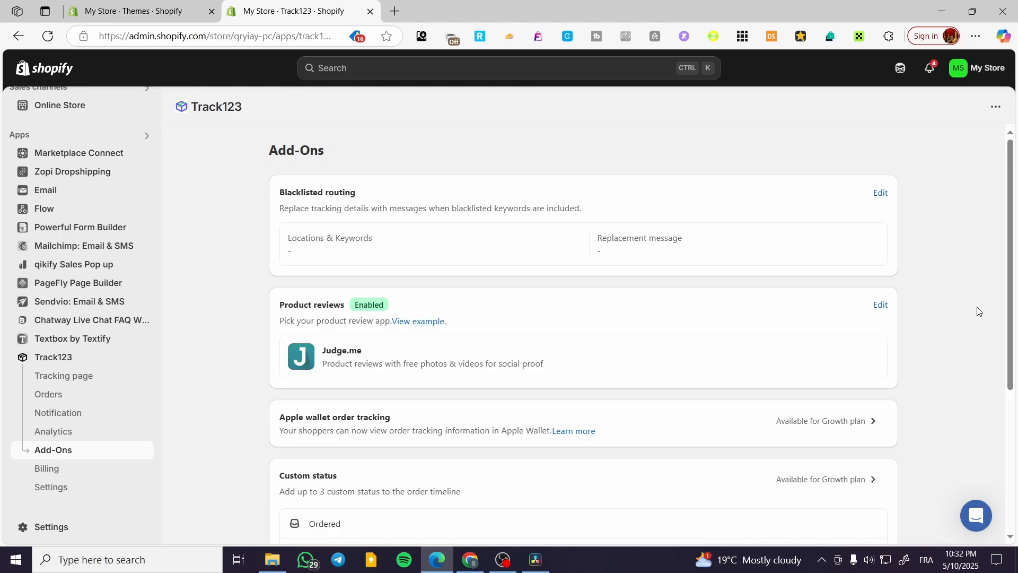
scroll(612, 392, down, 3)
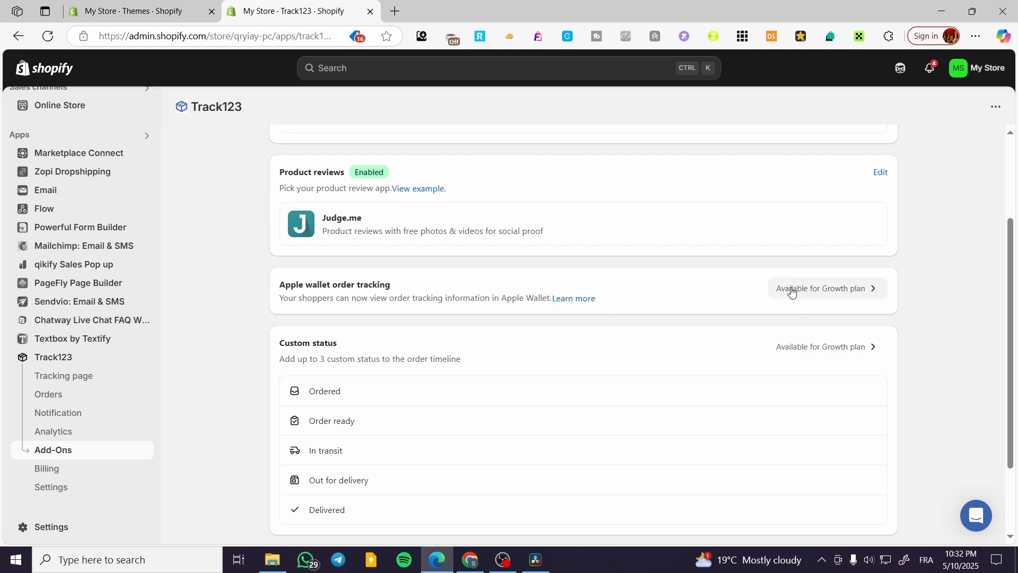
scroll(306, 384, down, 3)
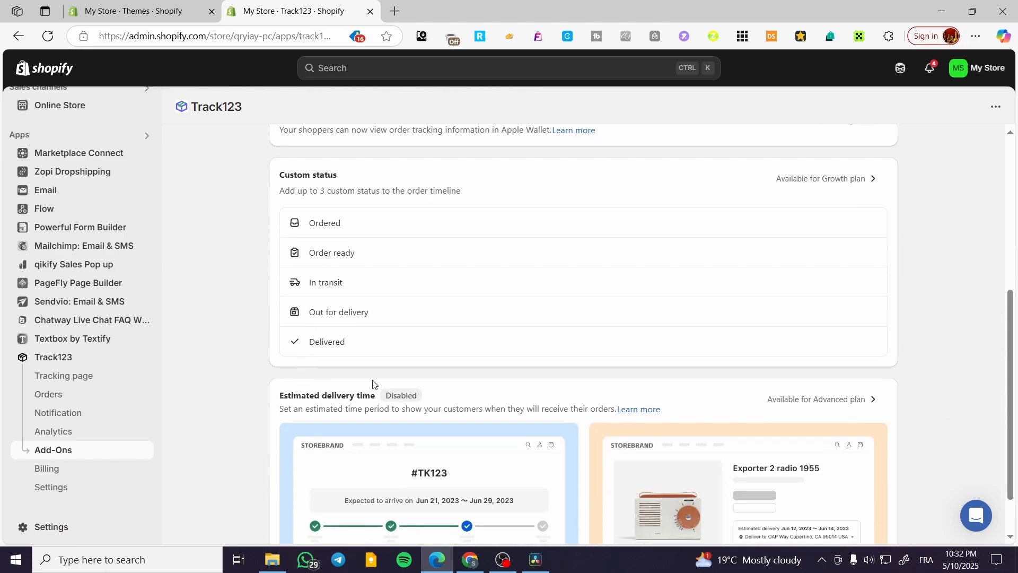
scroll(373, 382, down, 1)
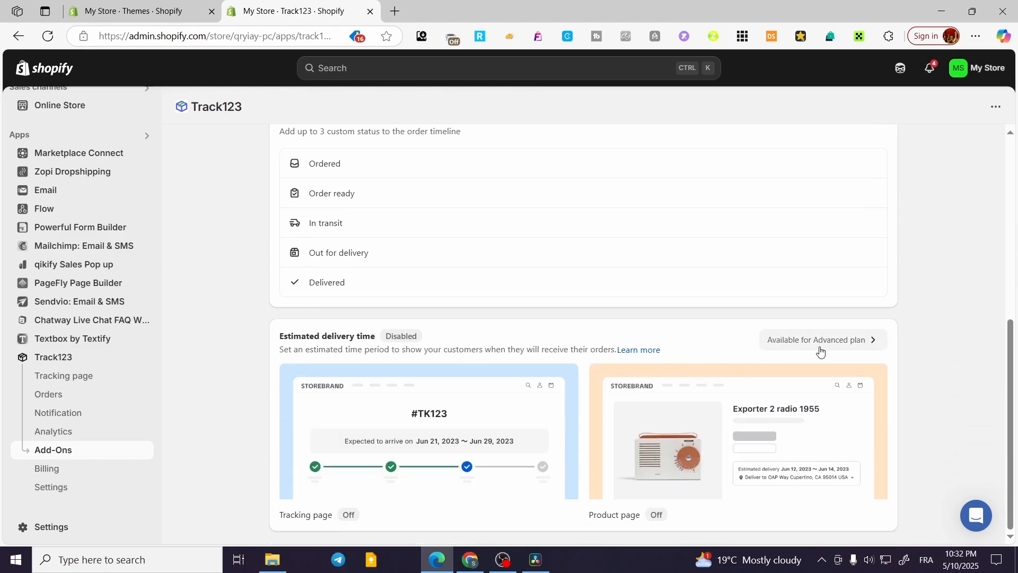
Examine the Estimated delivery time previews for the tracking and product pages, and review the other Track123 add-ons
mouse_move(300, 414)
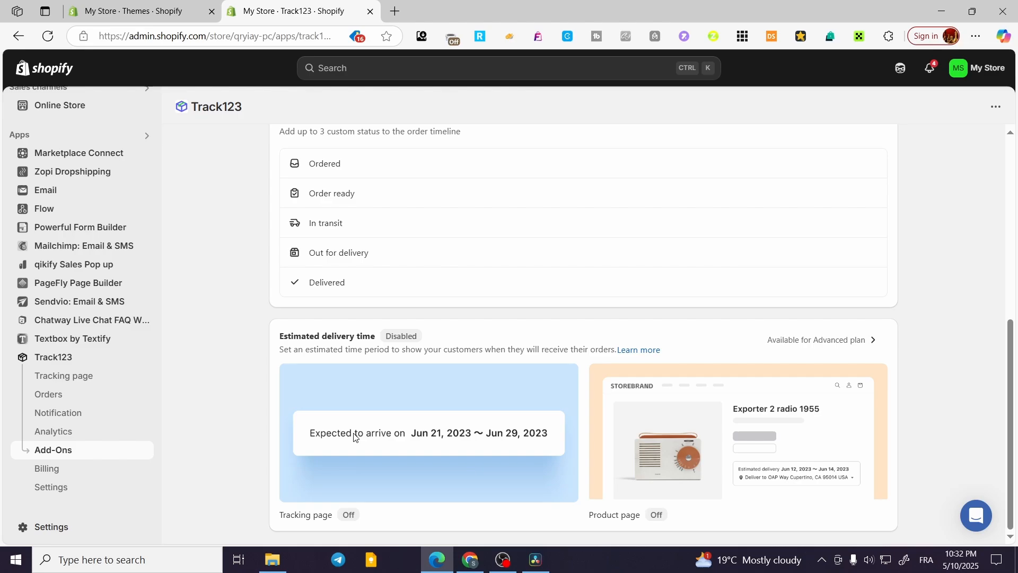
mouse_move(782, 450)
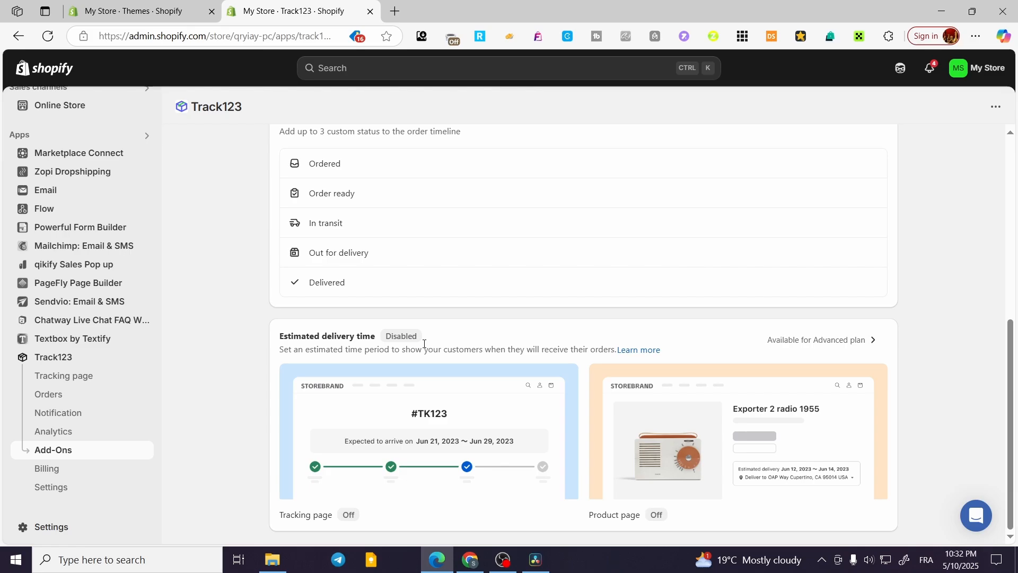
scroll(424, 342, up, 5)
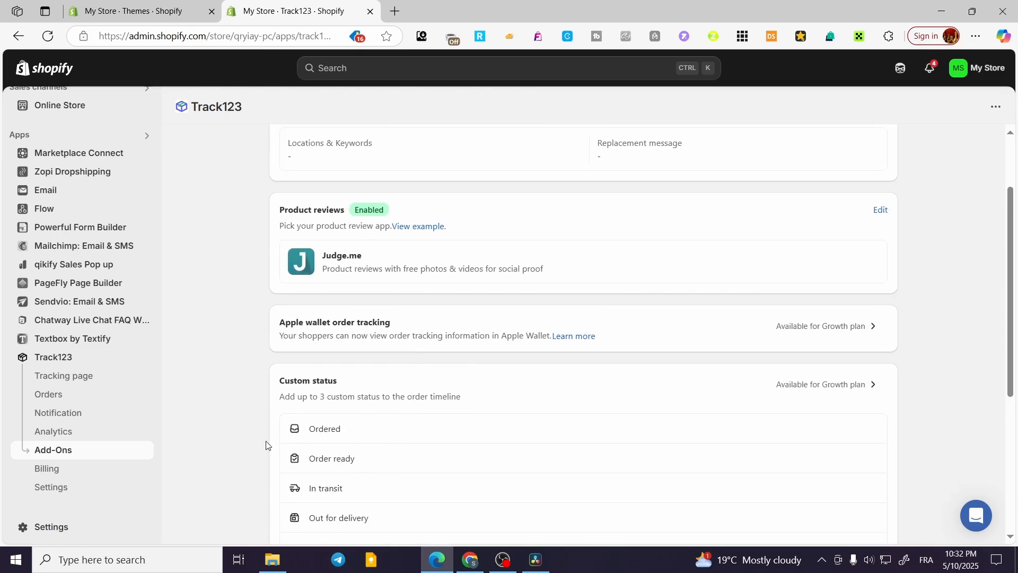
scroll(491, 398, down, 5)
scroll(484, 399, up, 4)
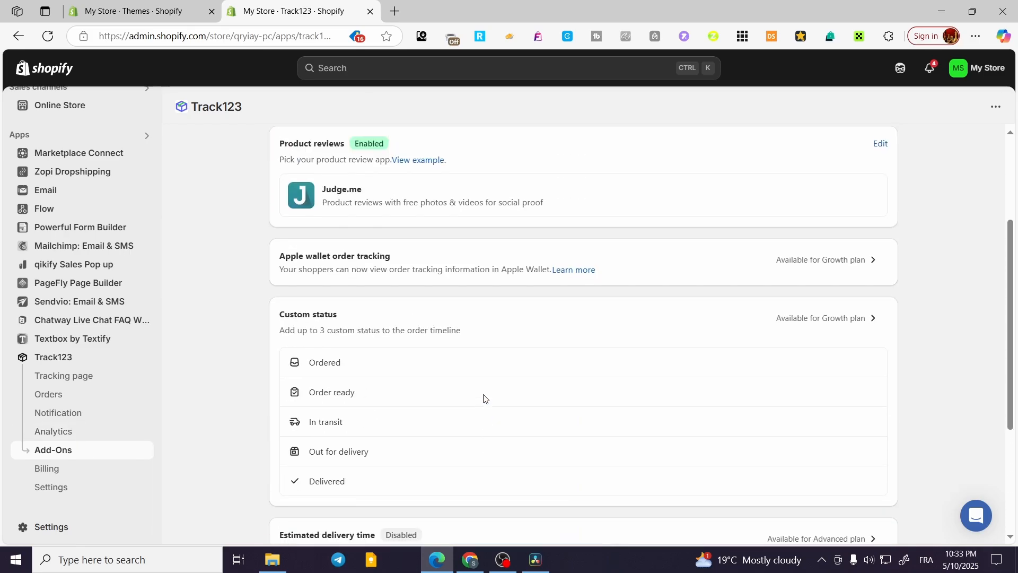
scroll(476, 408, up, 3)
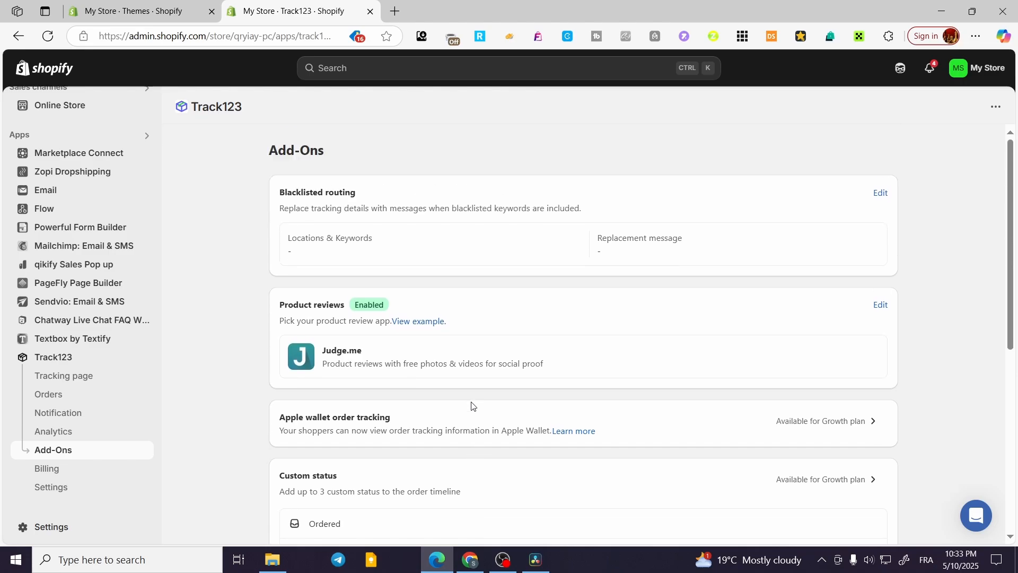
scroll(467, 407, down, 1)
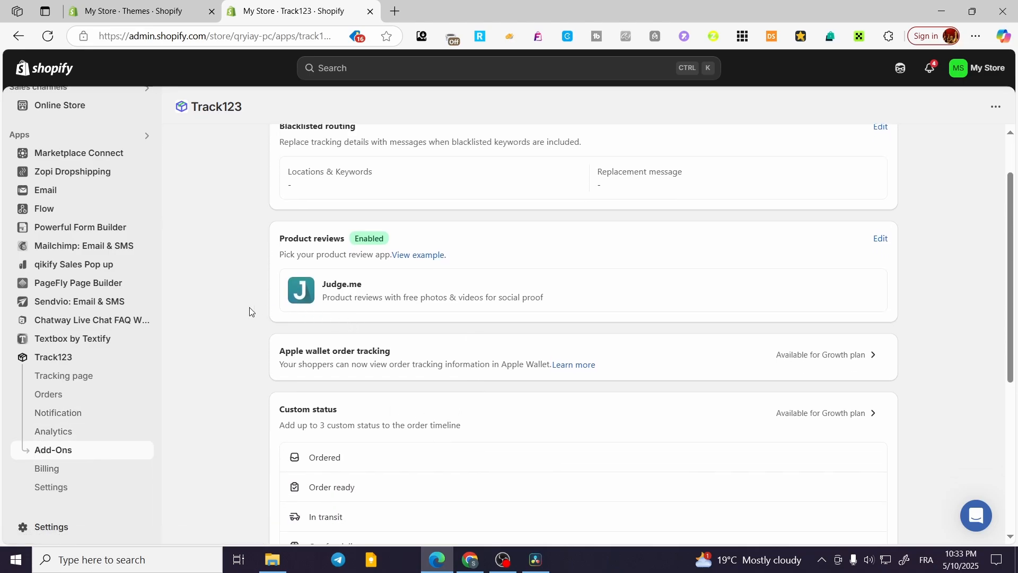
scroll(250, 311, up, 1)
Compare the prices, order limits and included features of Track123's Starter, Growth, Advanced and Enterprise billing plans, including the Advanced integrations
click(75, 470)
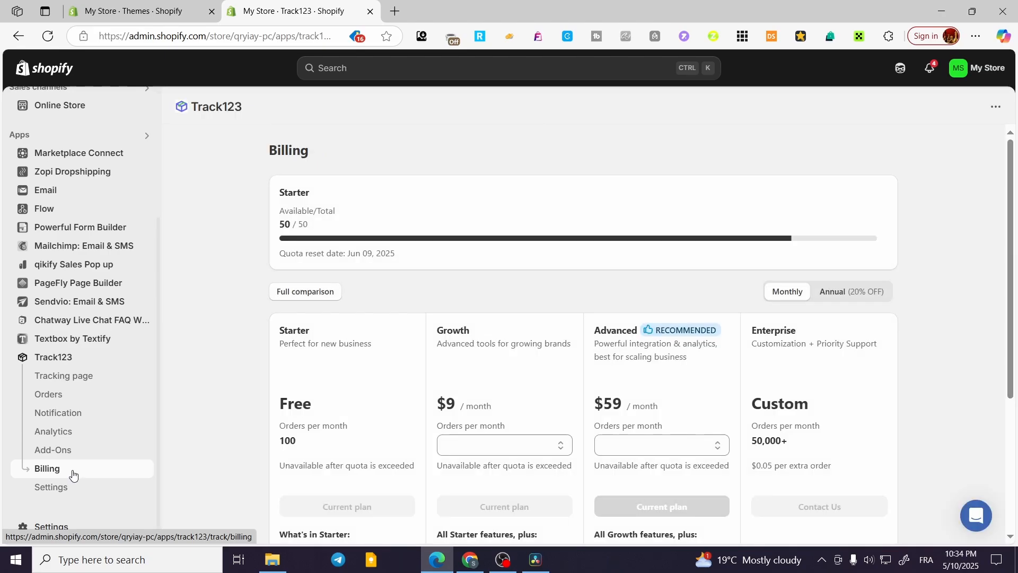
scroll(297, 254, down, 2)
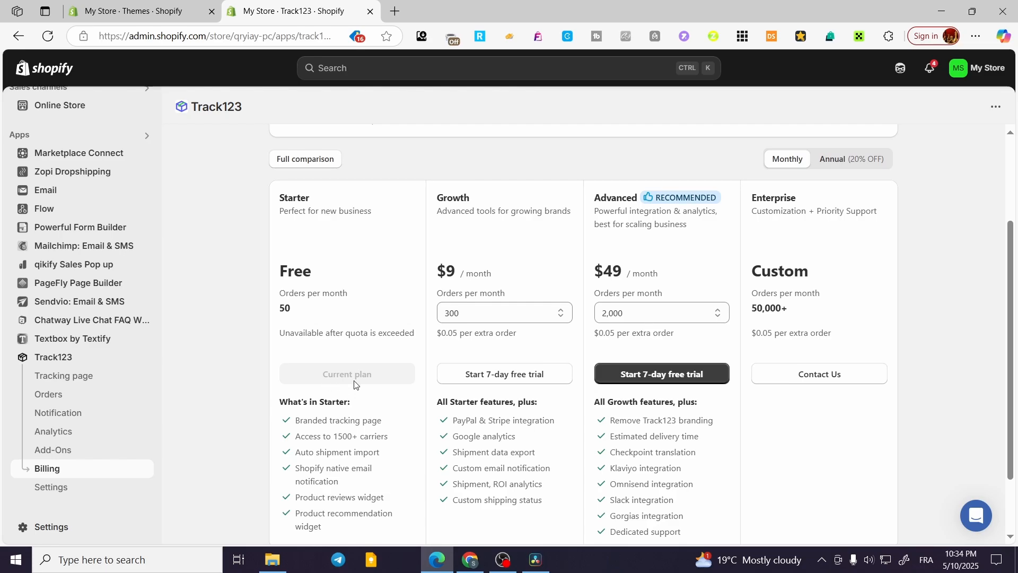
scroll(358, 386, down, 1)
scroll(403, 357, up, 1)
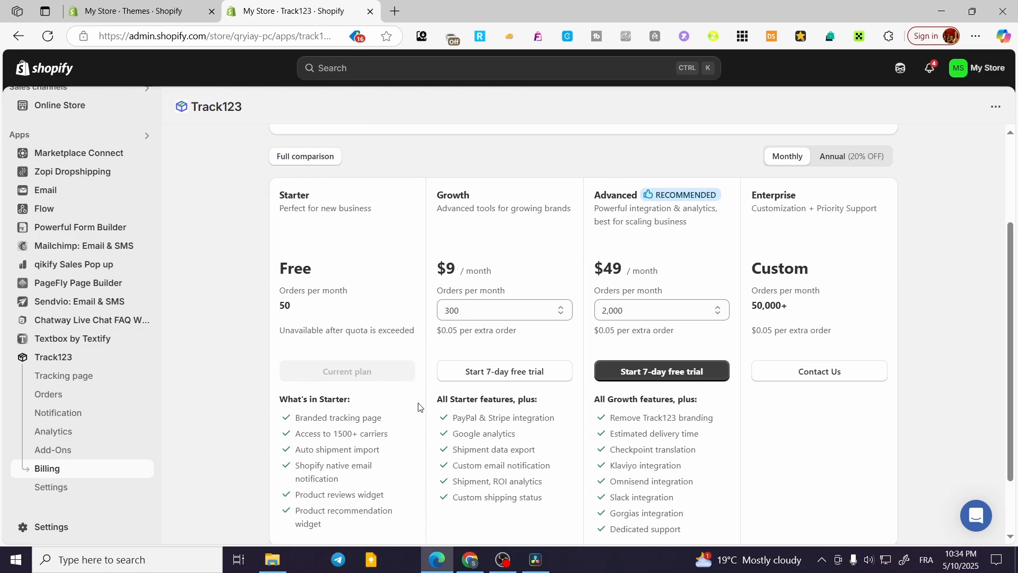
scroll(458, 530, down, 1)
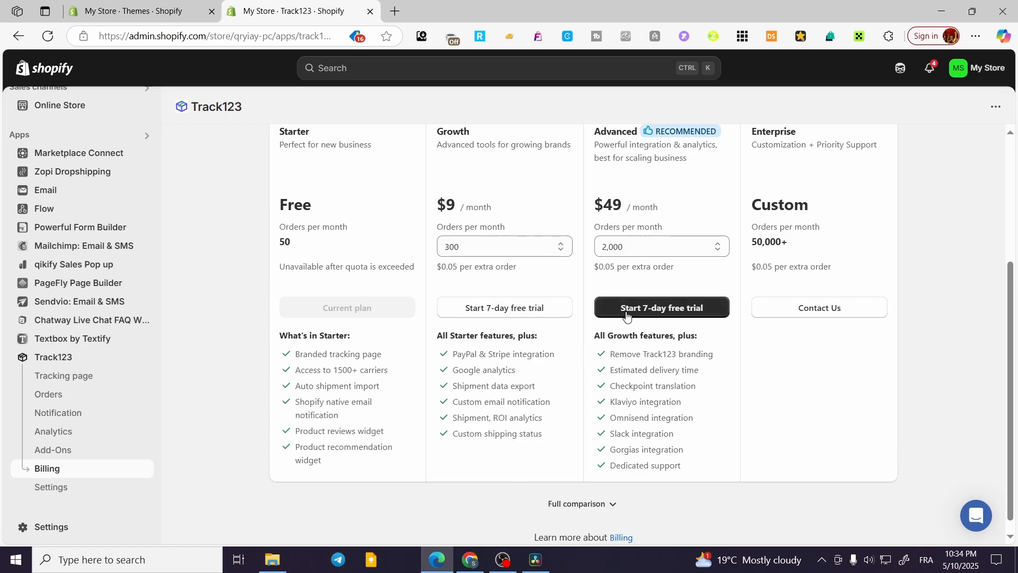
scroll(627, 304, up, 1)
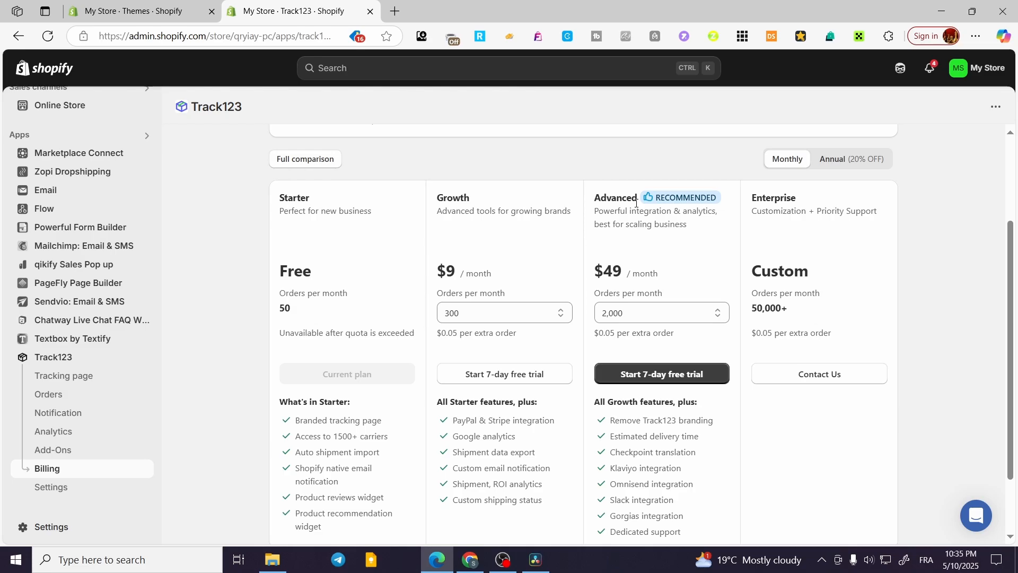
scroll(633, 314, down, 2)
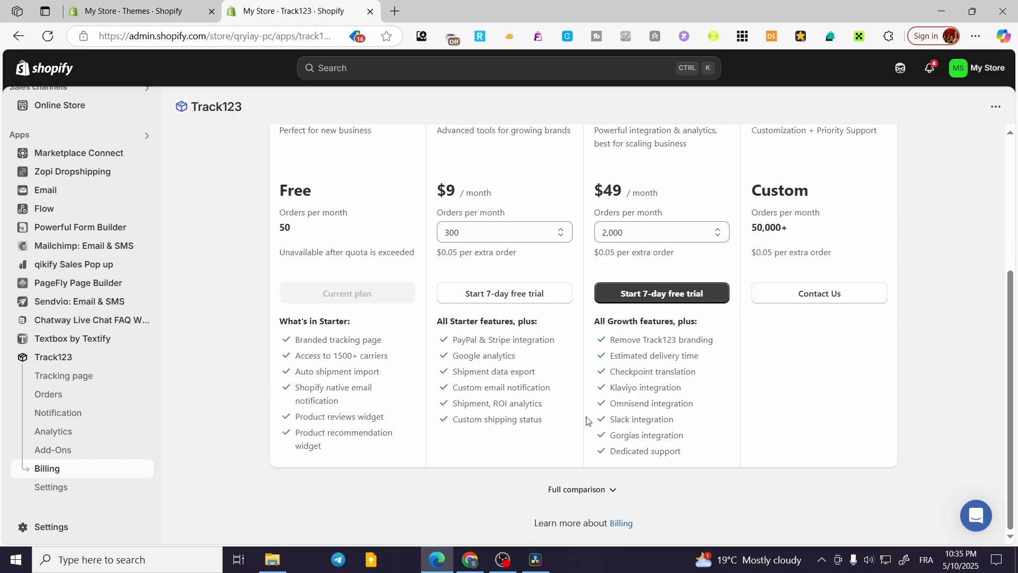
scroll(615, 279, up, 3)
scroll(731, 461, down, 3)
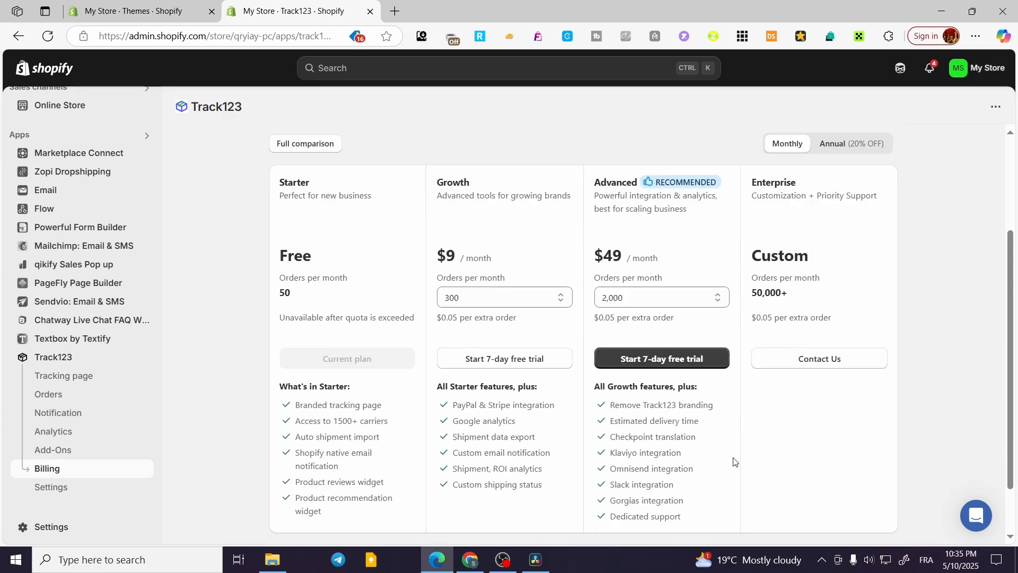
drag(609, 387, 698, 388)
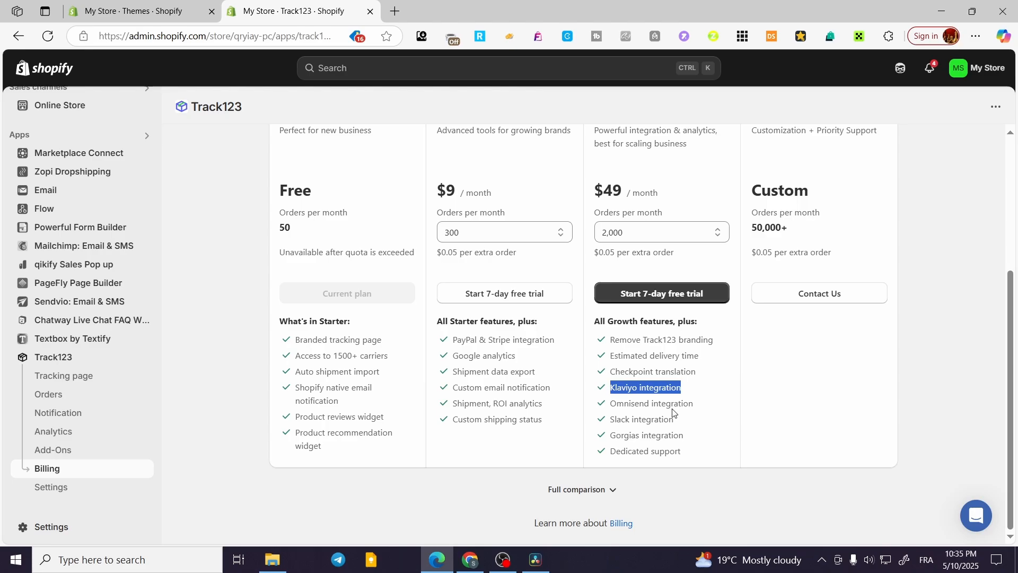
click(689, 399)
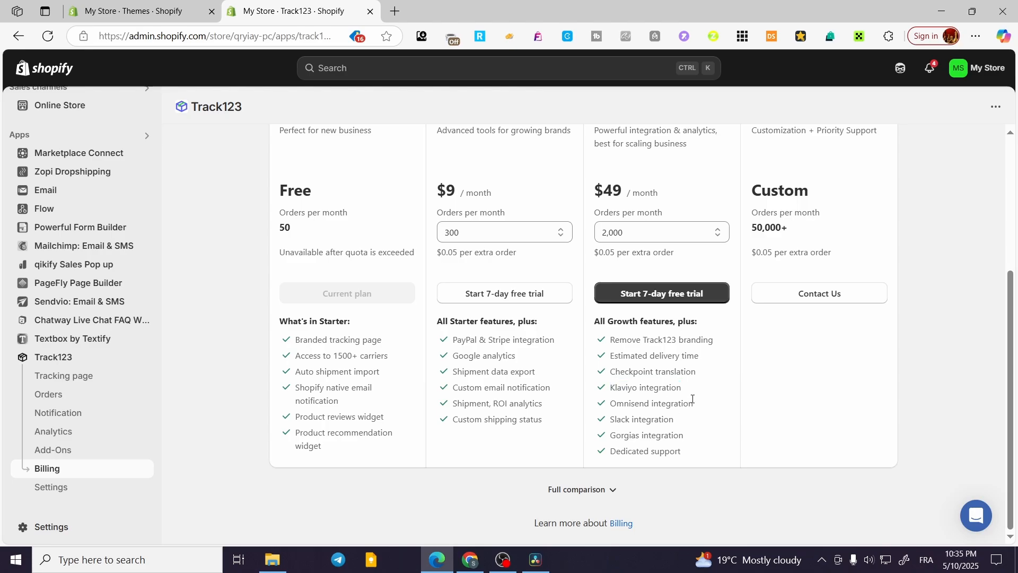
scroll(692, 398, up, 4)
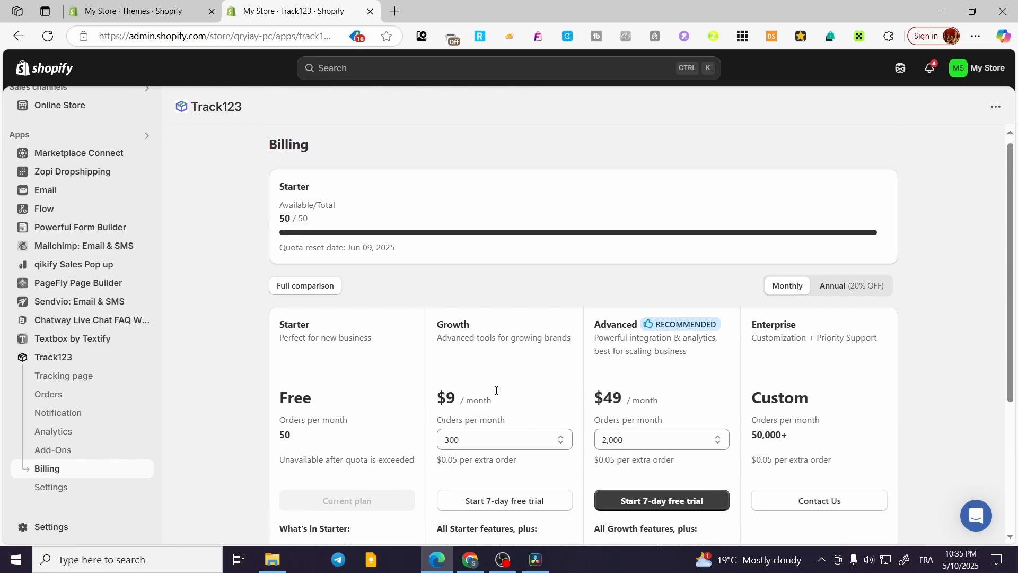
scroll(568, 382, down, 4)
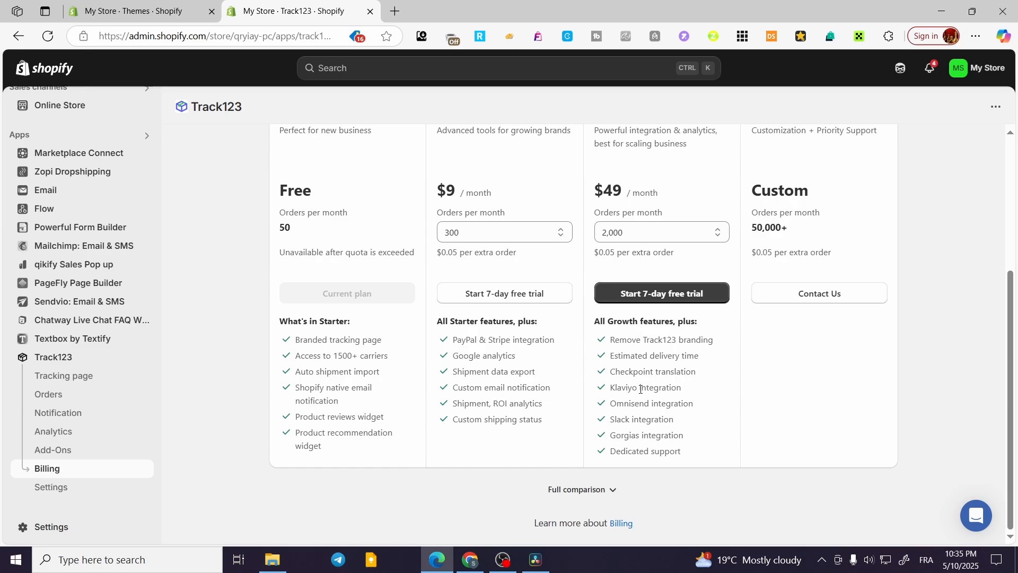
scroll(641, 395, up, 2)
scroll(655, 340, down, 2)
Look through the payment, automation and review integrations in Track123's settings to check which apps can be connected
click(78, 494)
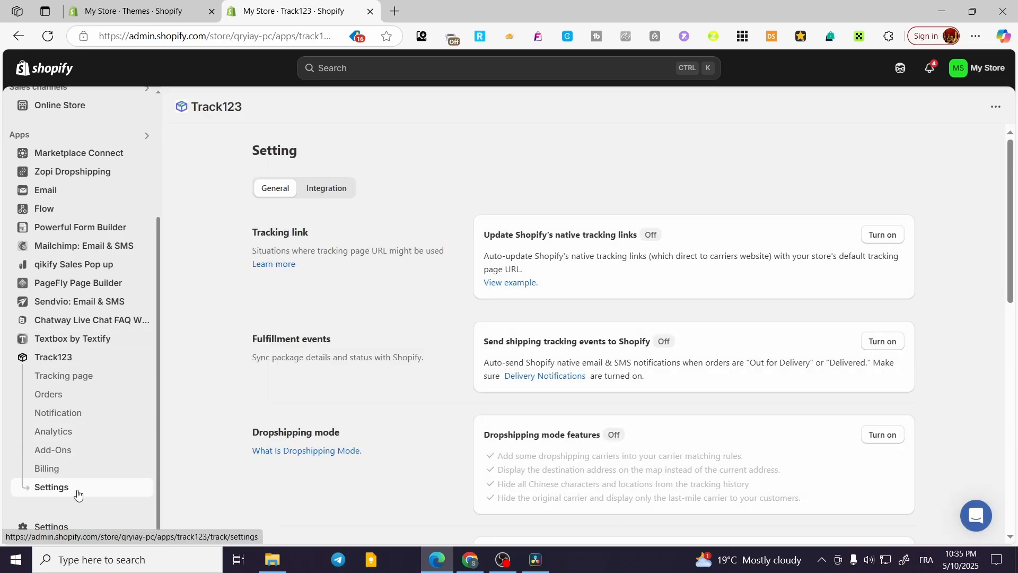
click(335, 189)
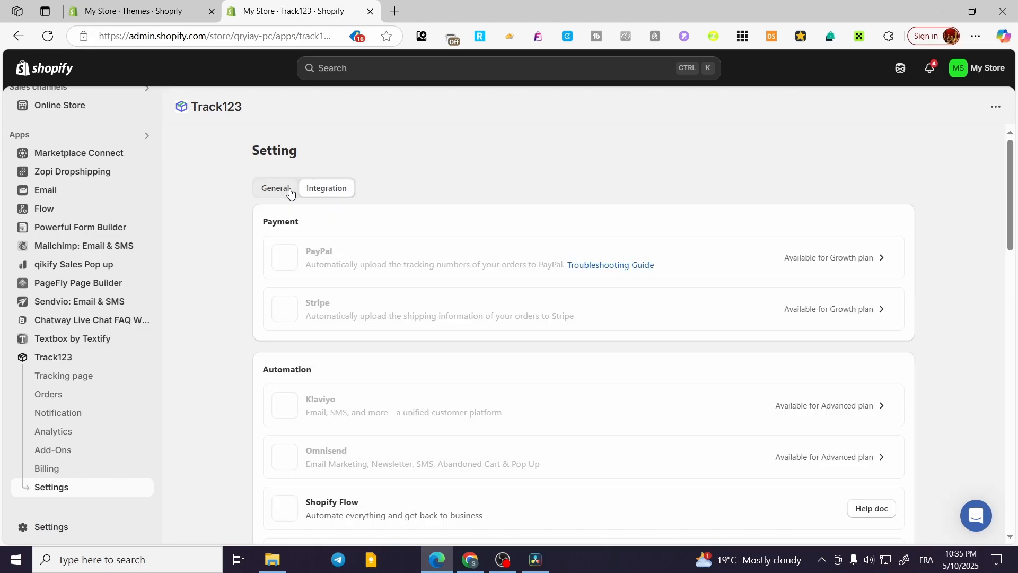
scroll(555, 313, down, 3)
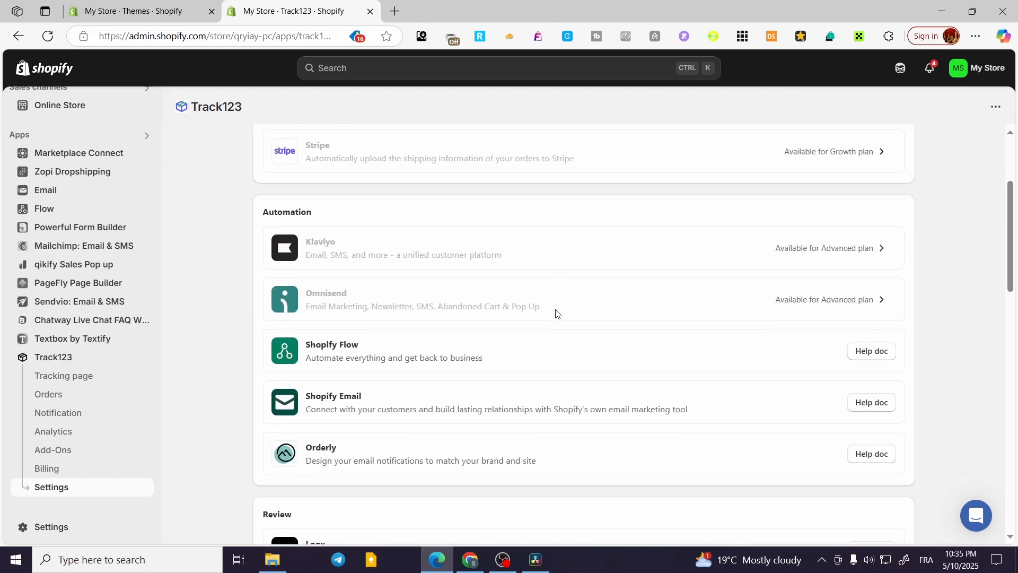
scroll(462, 334, down, 5)
scroll(387, 361, up, 10)
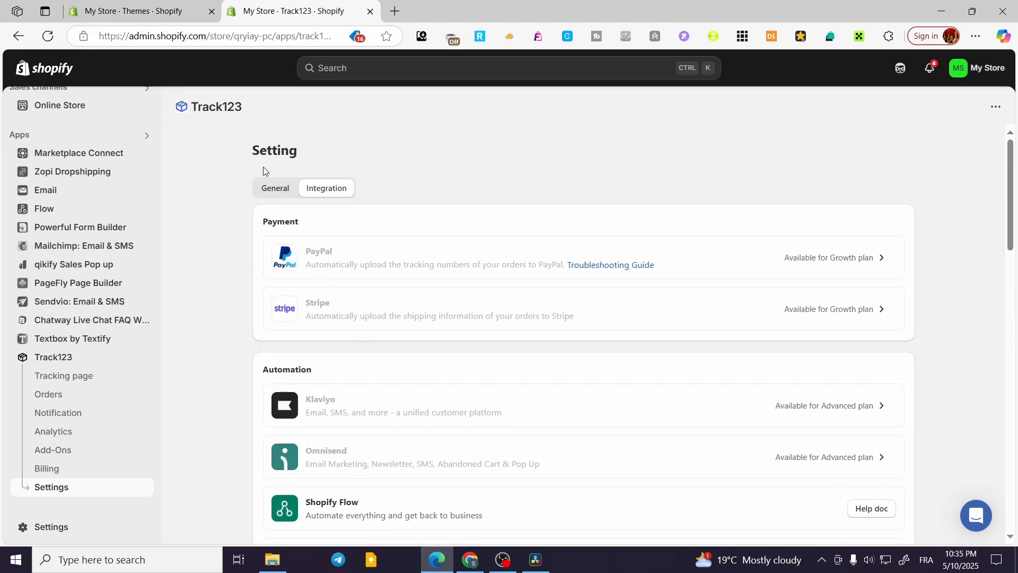
Review Track123's general settings from the tracking link options to the preferred language, and return to the app's dashboard
click(275, 188)
scroll(273, 275, down, 1)
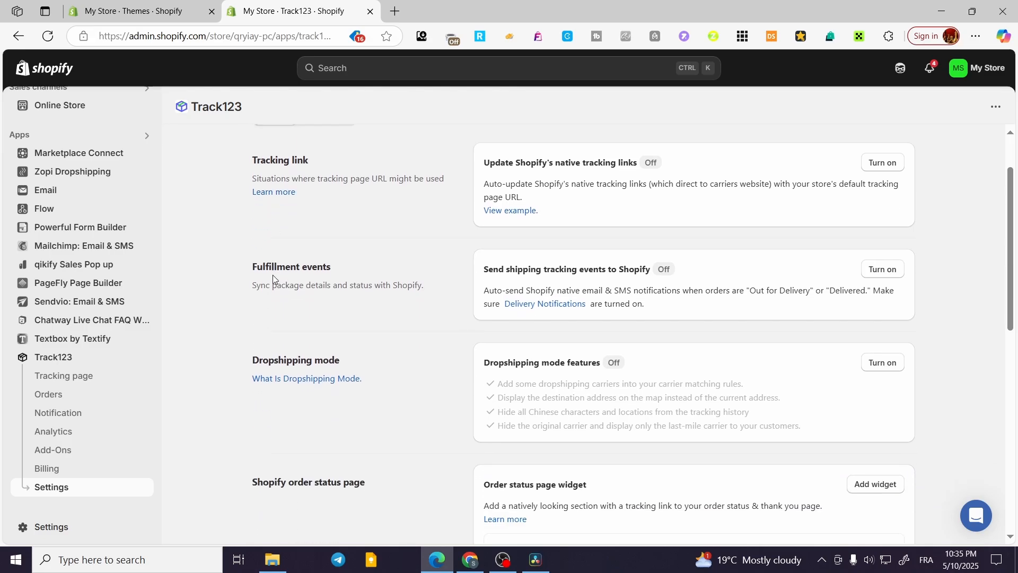
scroll(272, 275, down, 4)
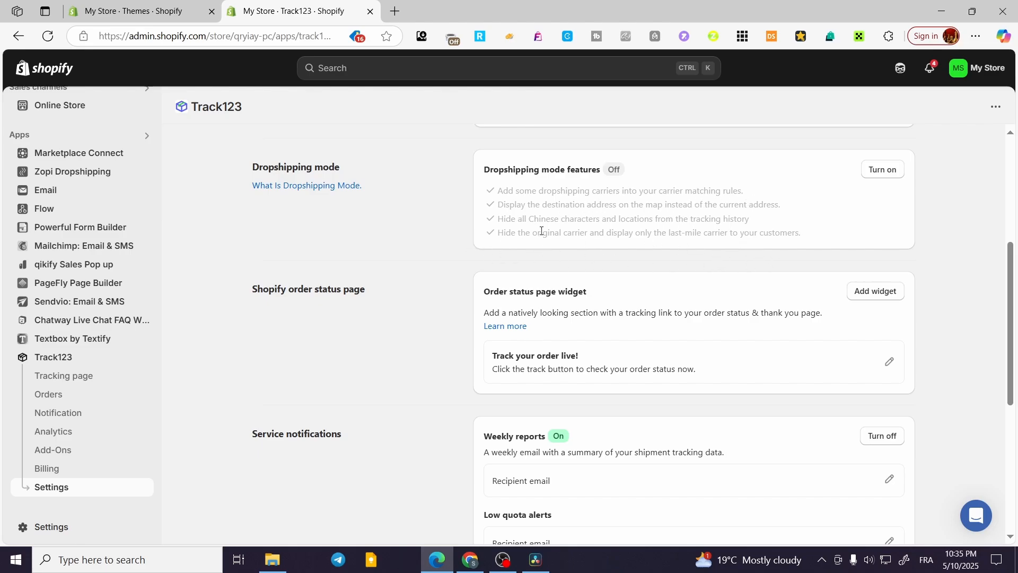
scroll(430, 346, down, 6)
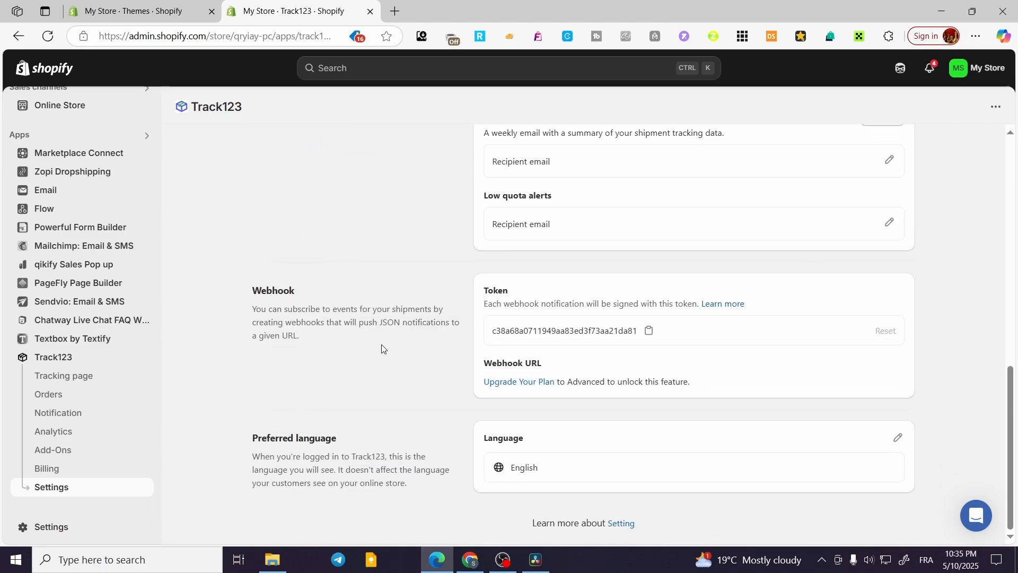
scroll(443, 336, up, 5)
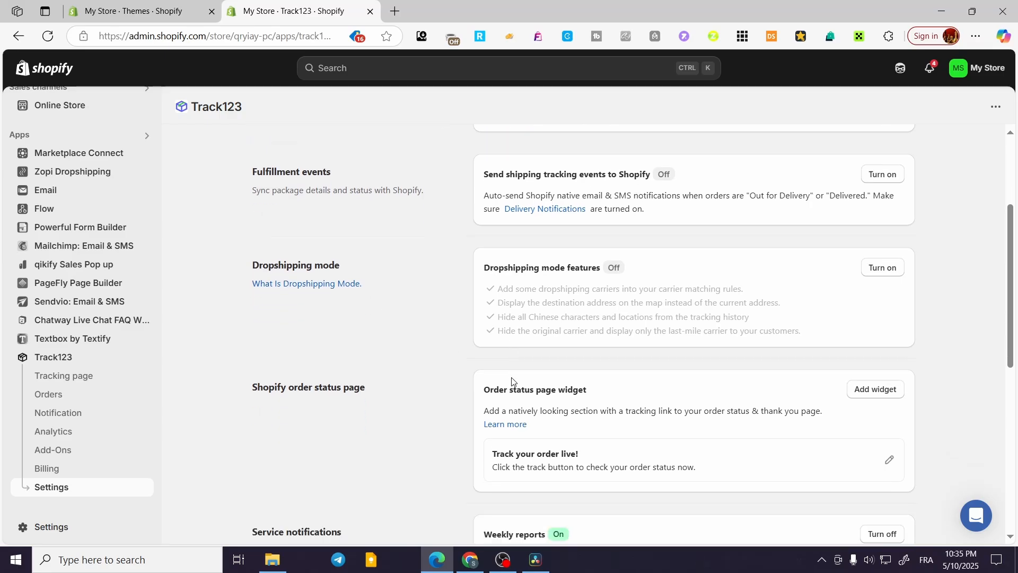
scroll(547, 354, up, 3)
scroll(531, 313, down, 8)
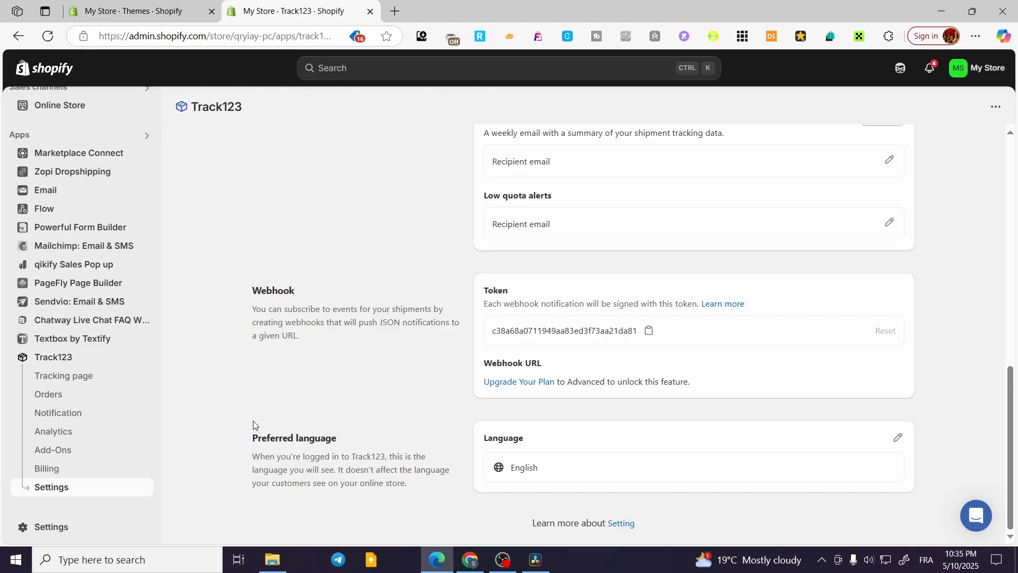
scroll(253, 424, up, 13)
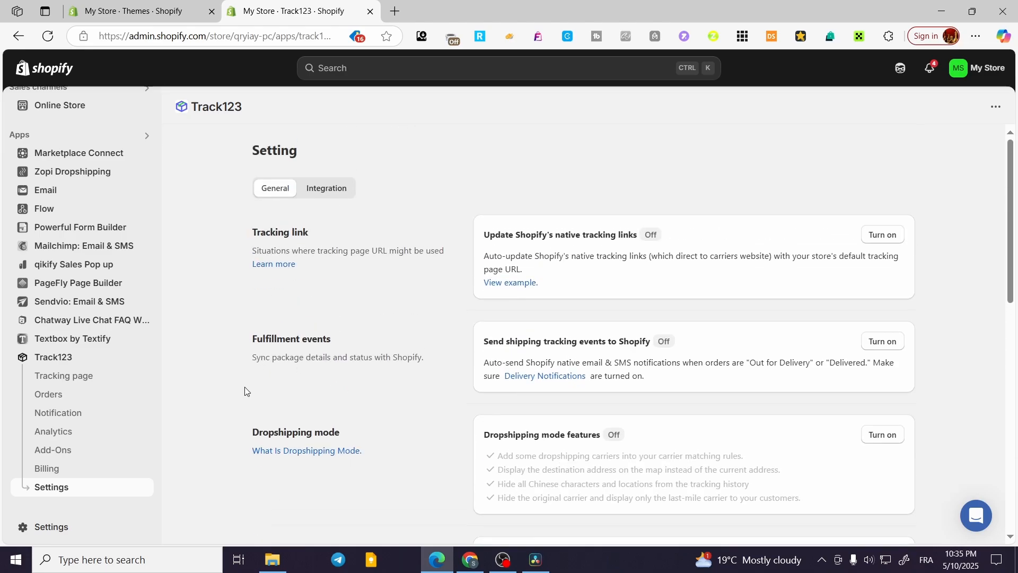
scroll(37, 379, up, 3)
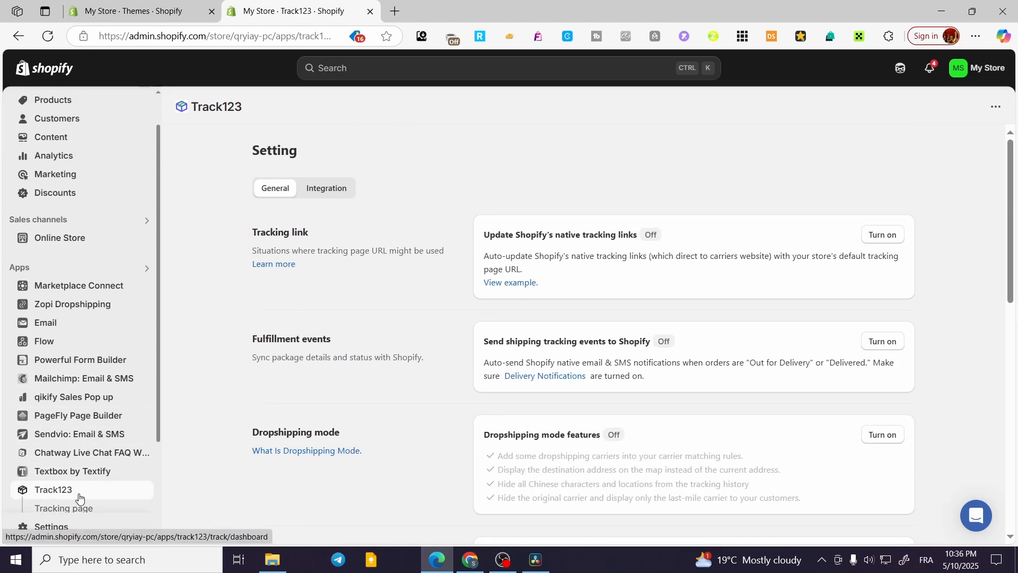
click(58, 489)
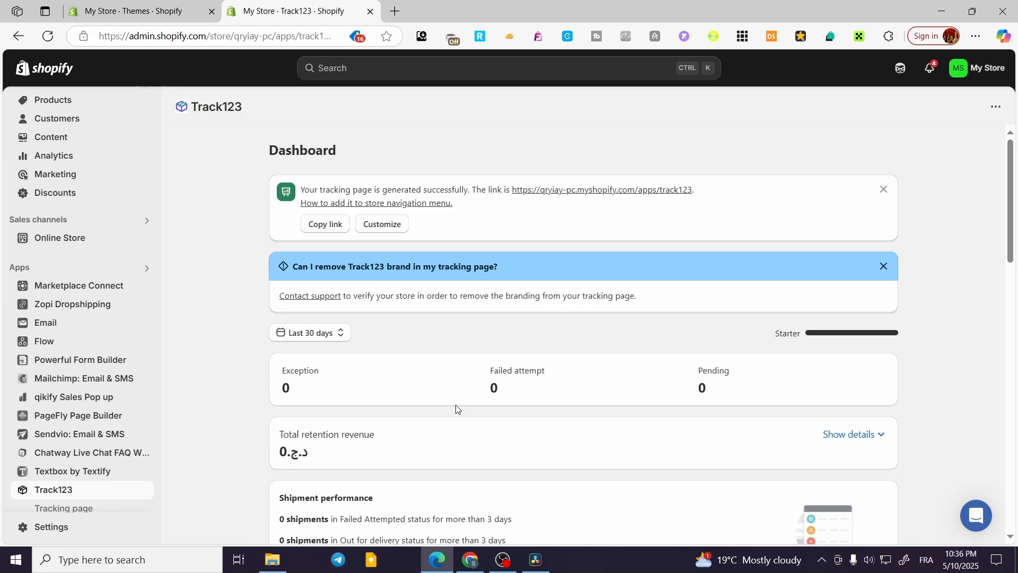